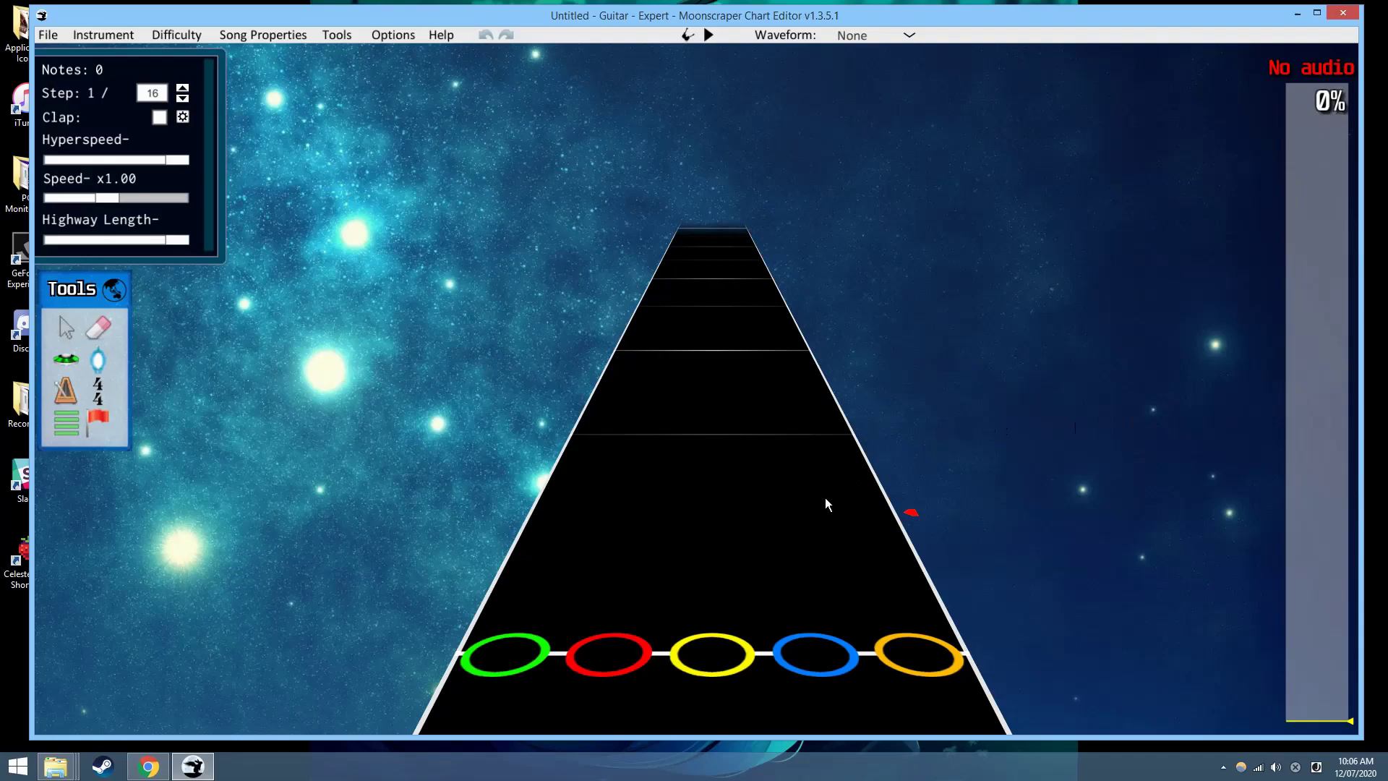
Step: Switch the chart to the Drums part, keeping Pro Drums game mode and 4 Lane
scroll(824, 492, up, 2)
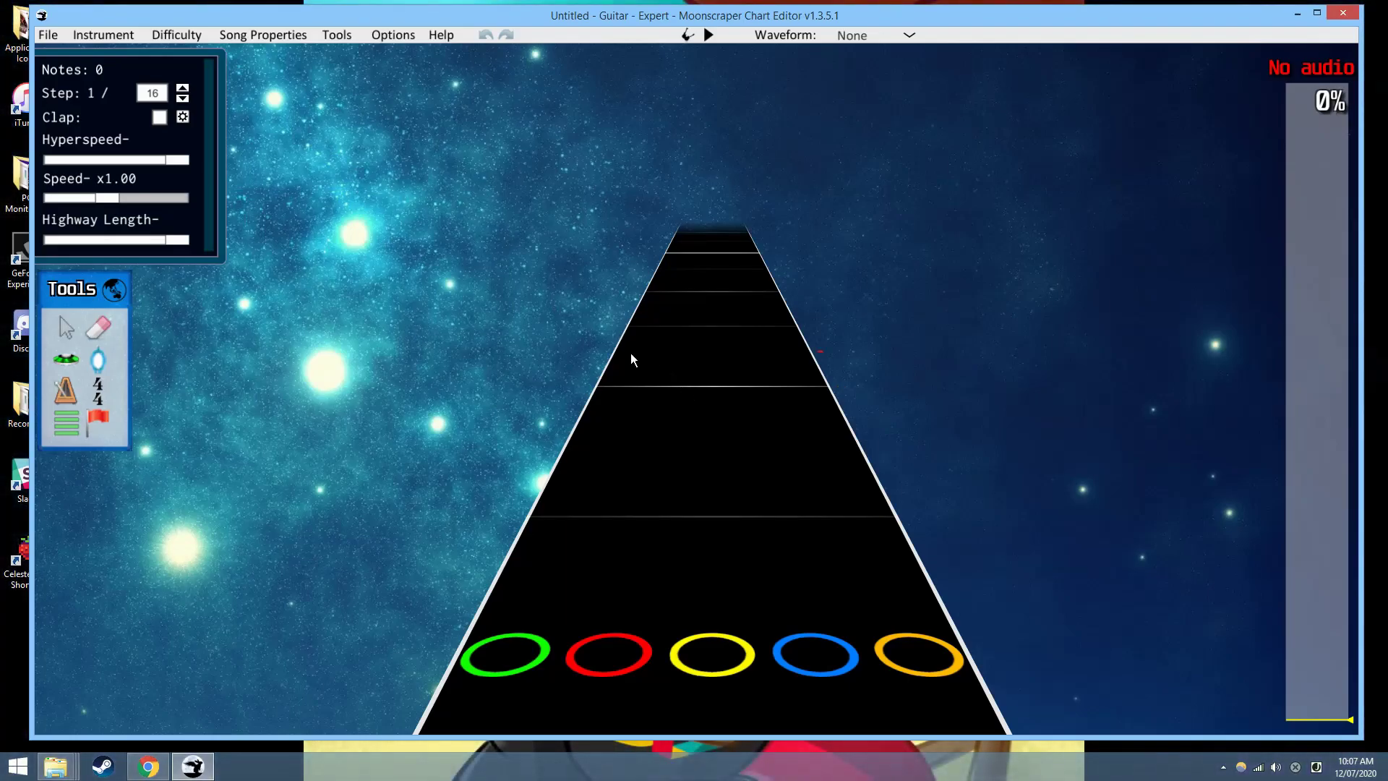
drag(1301, 621, 1340, 731)
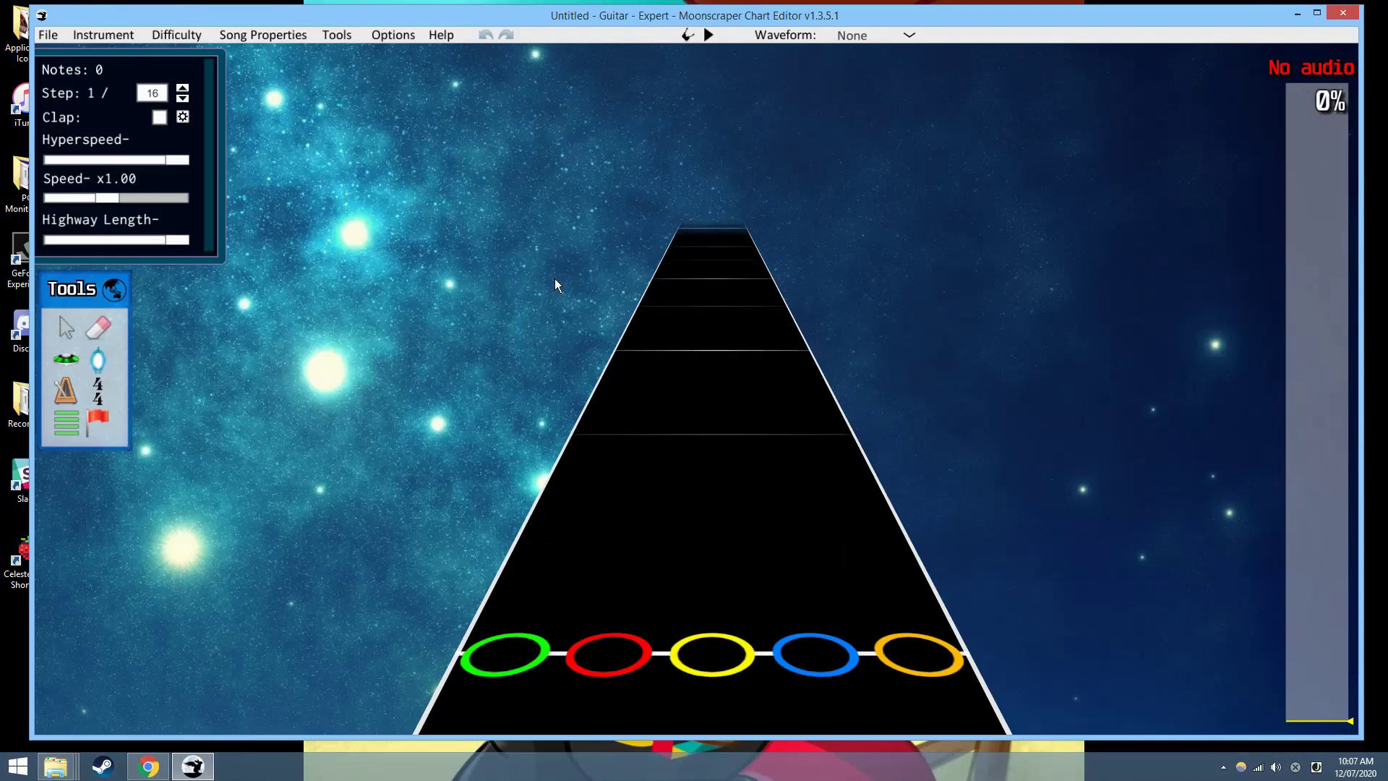
scroll(743, 422, up, 1)
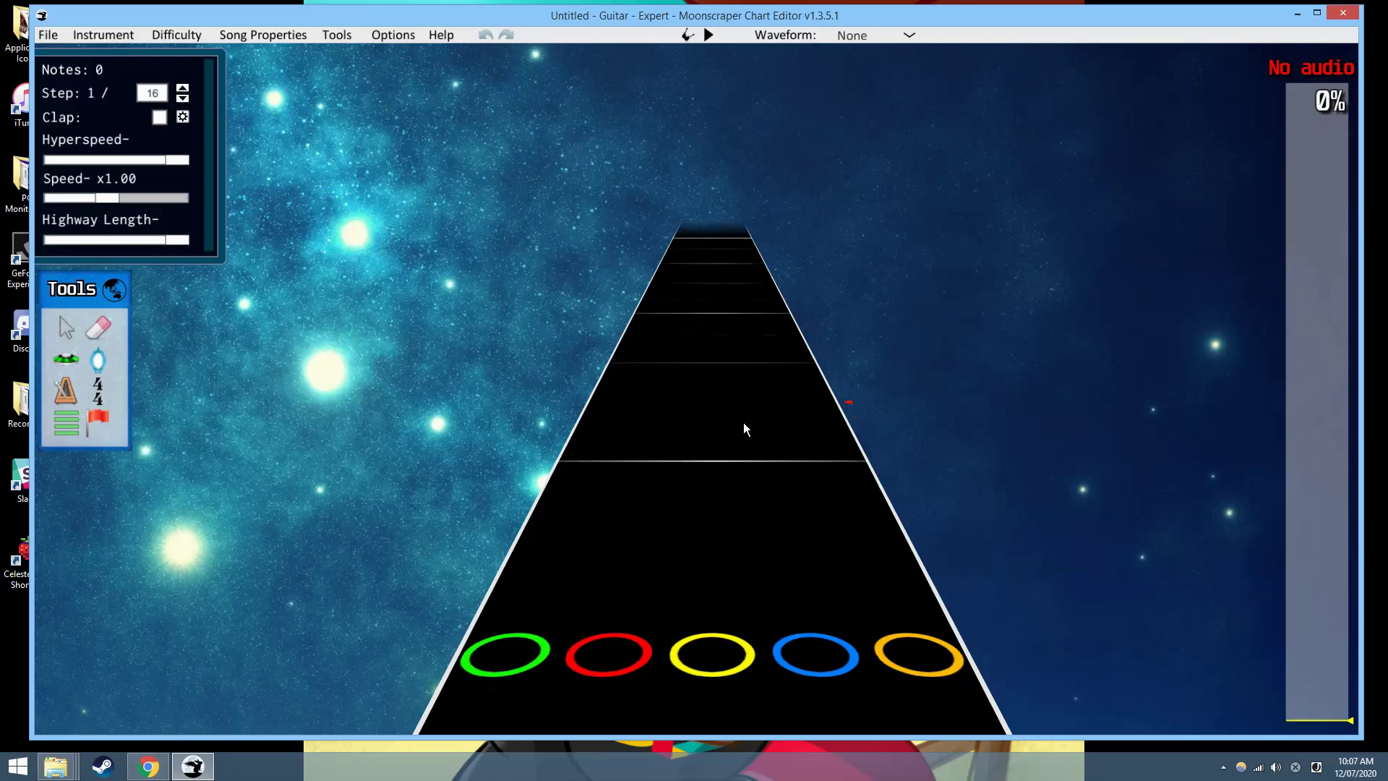
click(123, 32)
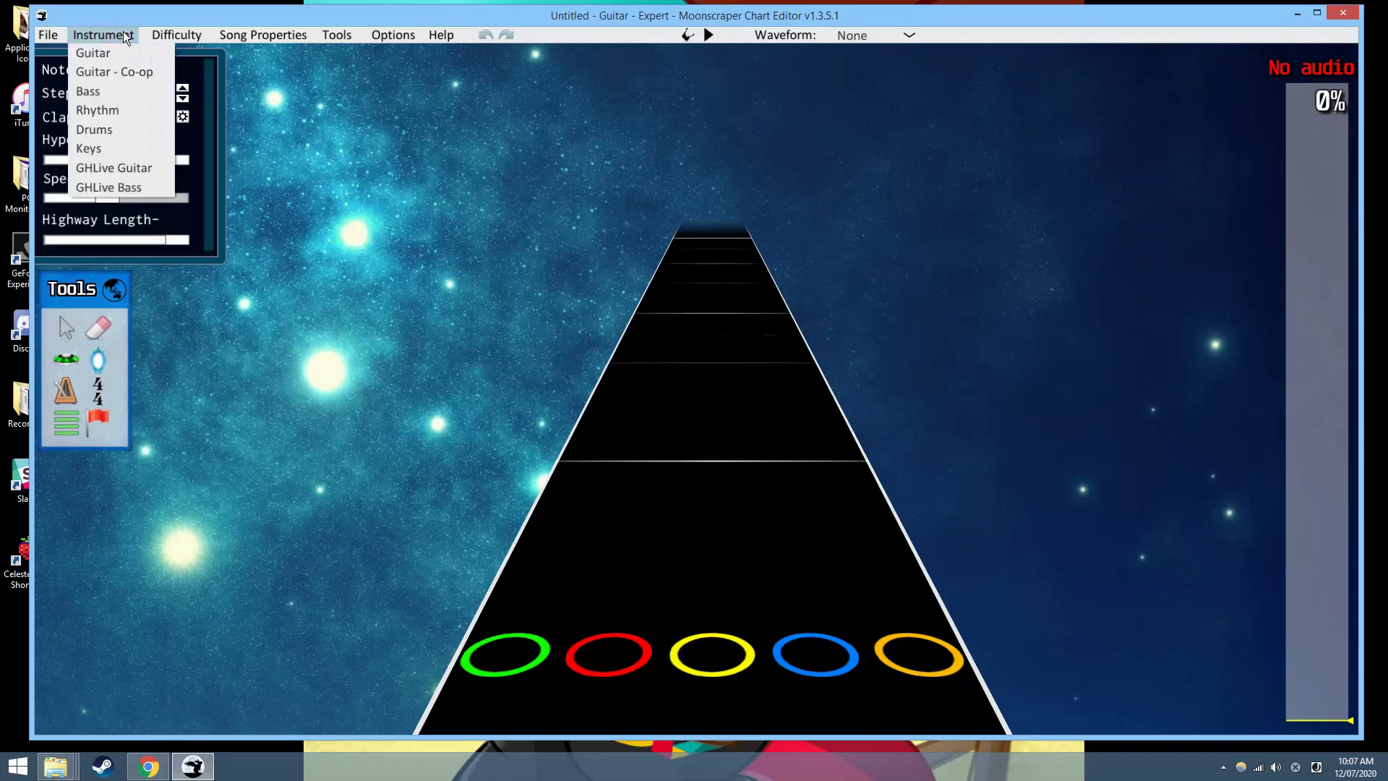
click(123, 137)
click(401, 99)
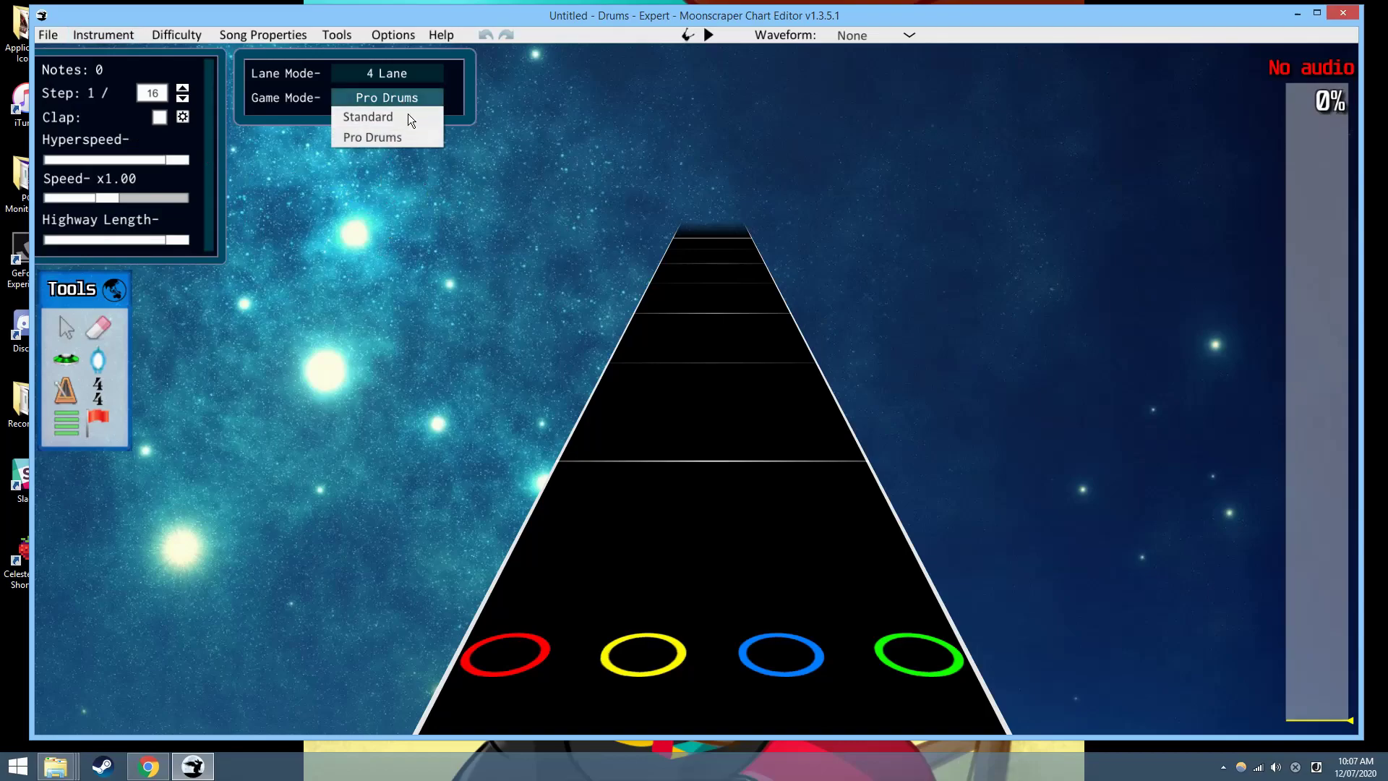
click(435, 72)
click(435, 71)
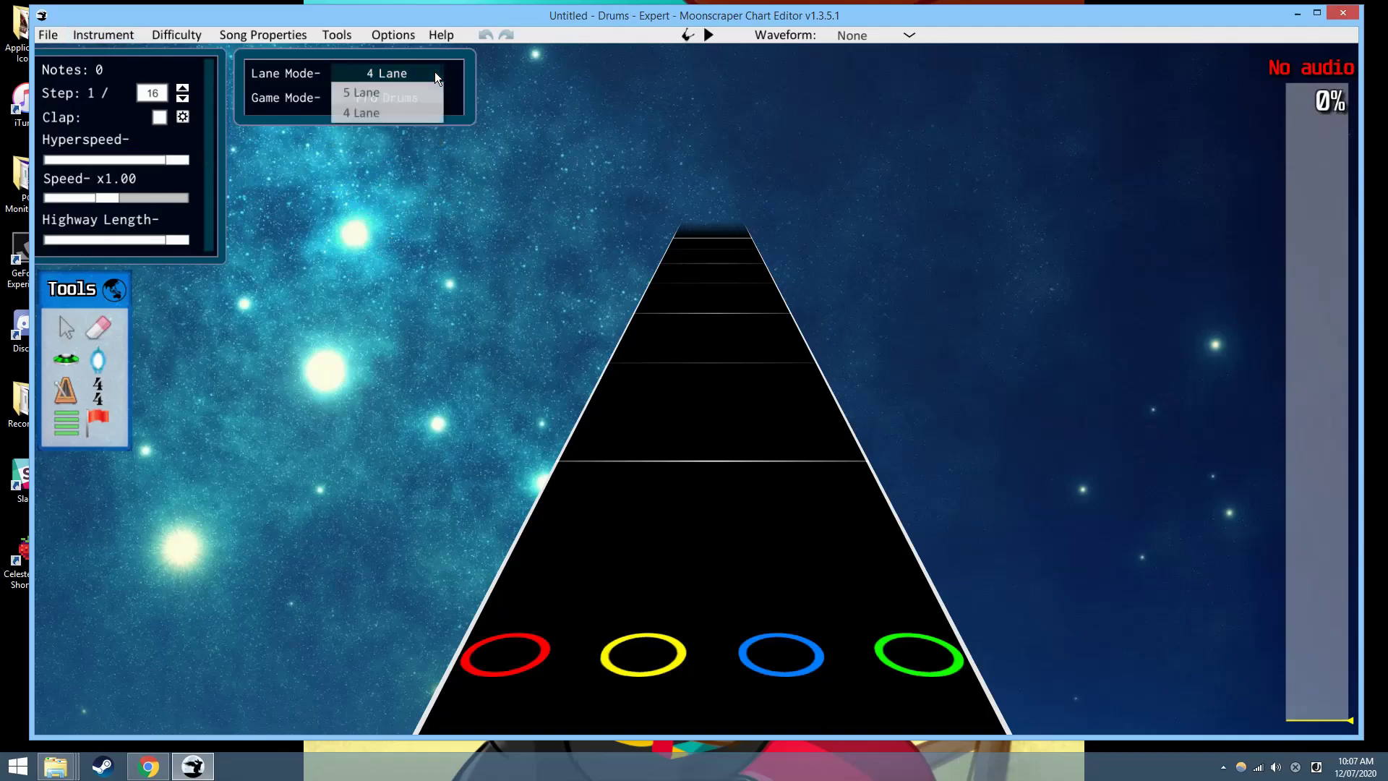
click(453, 81)
Step: Place several four-drum chords up the highway, starting at position 240
click(65, 358)
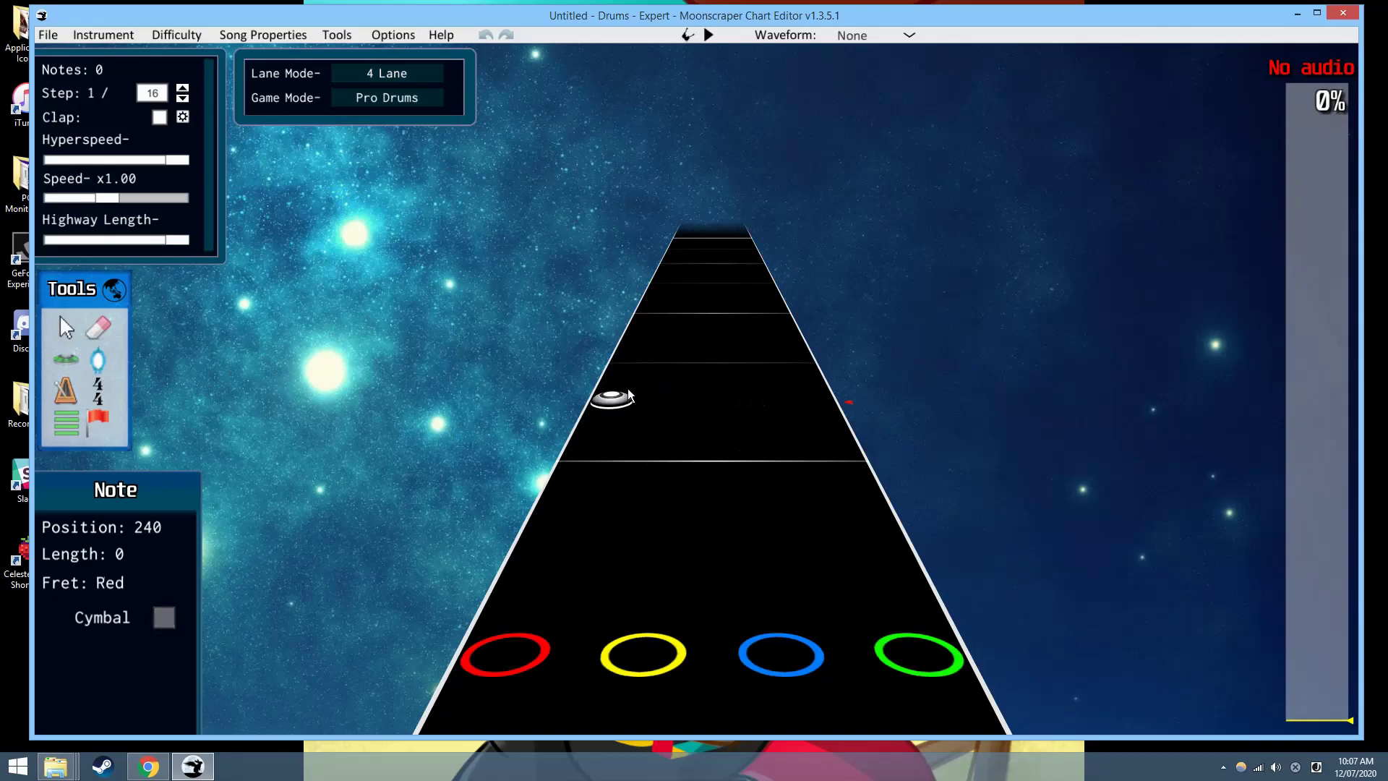
drag(613, 397, 812, 399)
drag(622, 337, 777, 365)
click(765, 337)
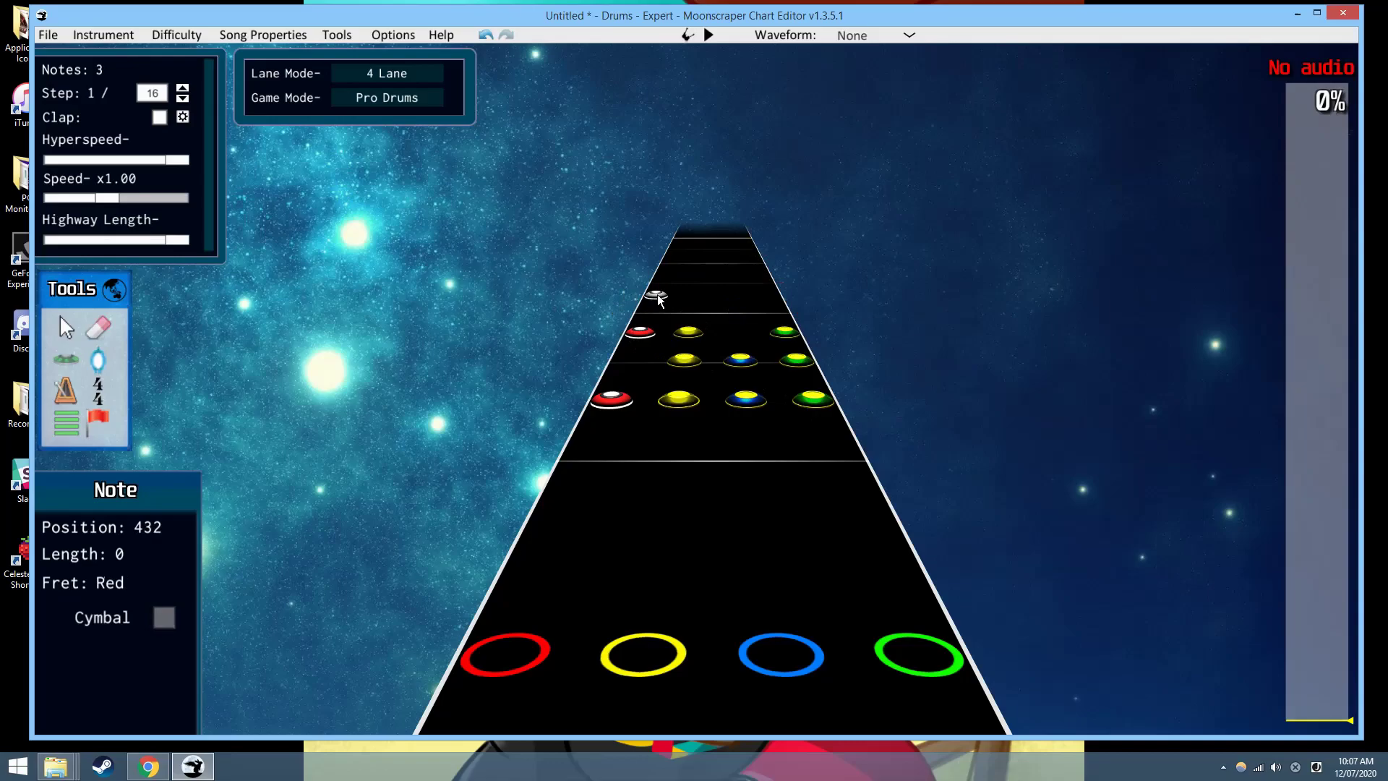
drag(653, 294, 812, 325)
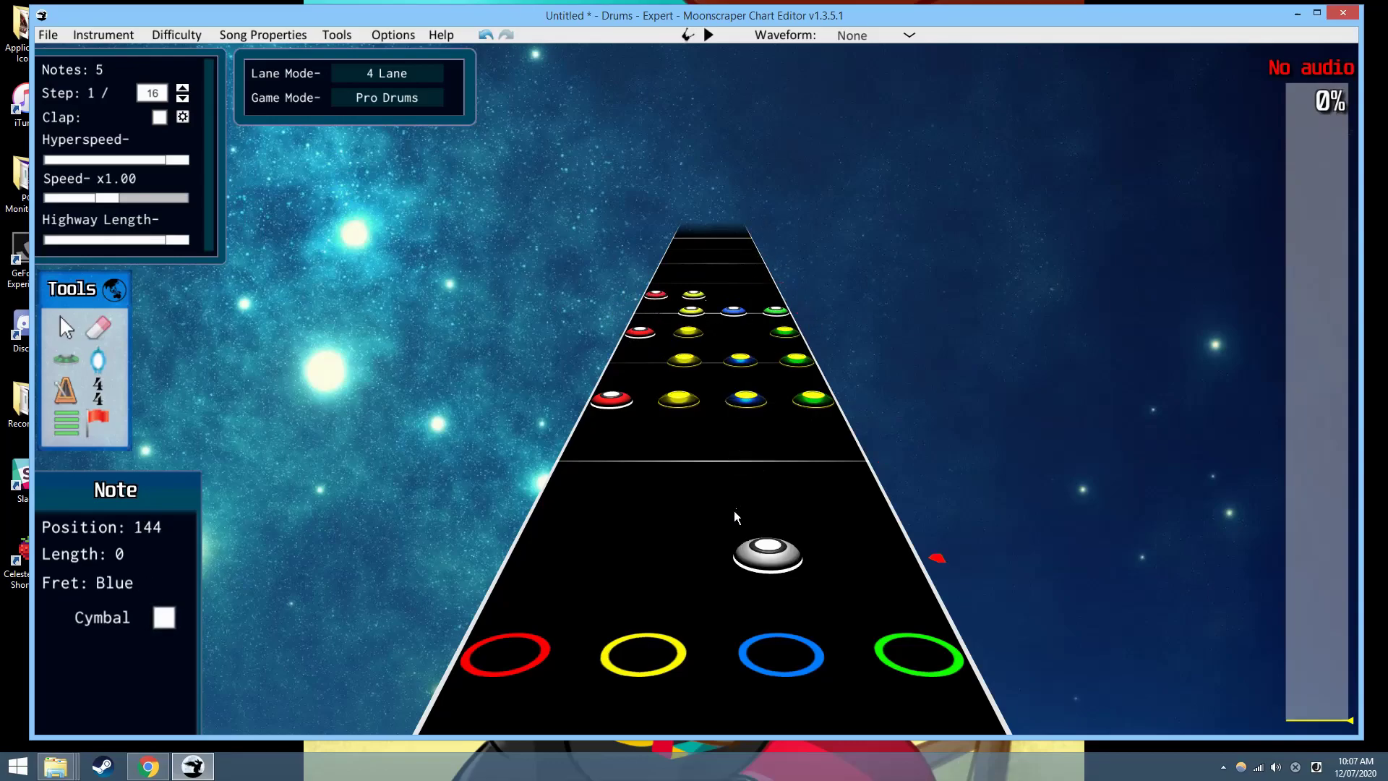
scroll(734, 520, up, 3)
Step: Box-select all the placed drum chords and delete them
click(72, 322)
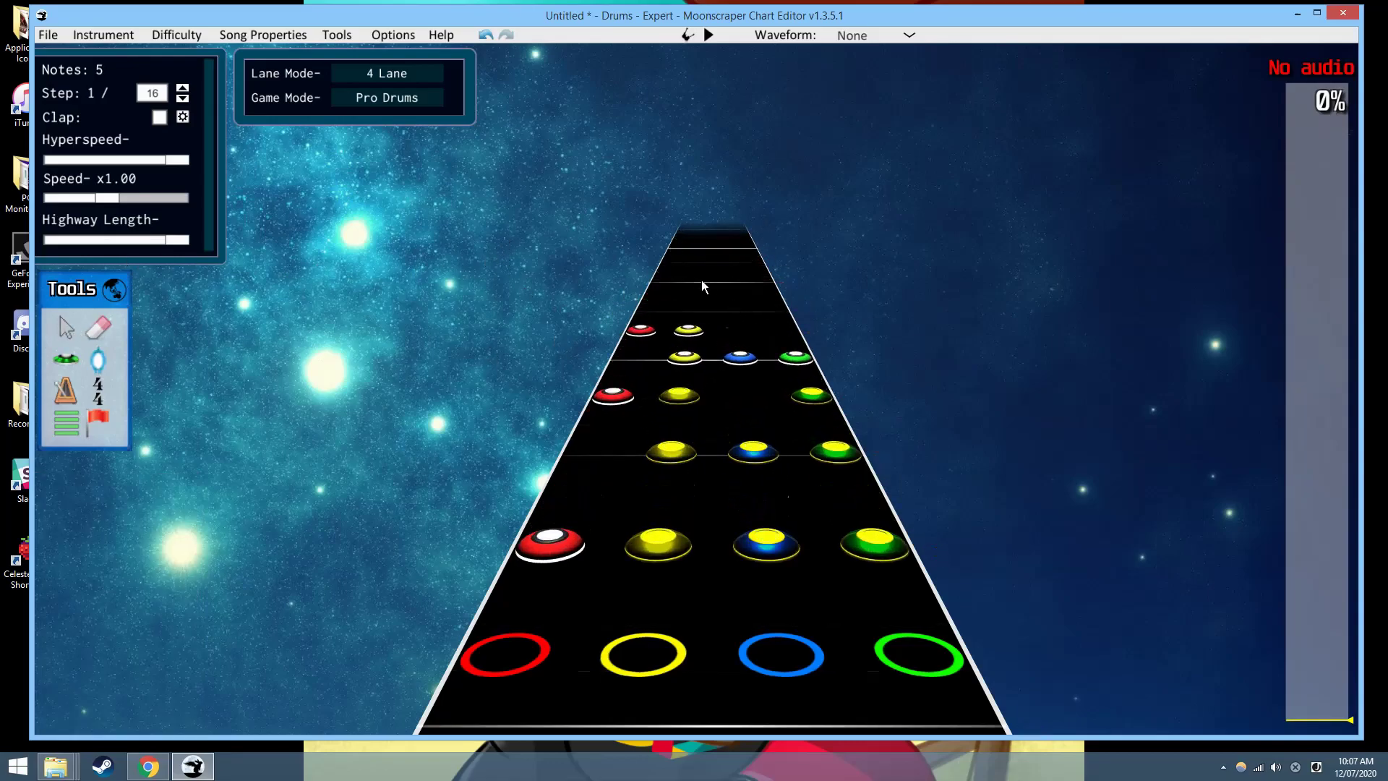
drag(701, 280, 939, 498)
scroll(933, 494, down, 1)
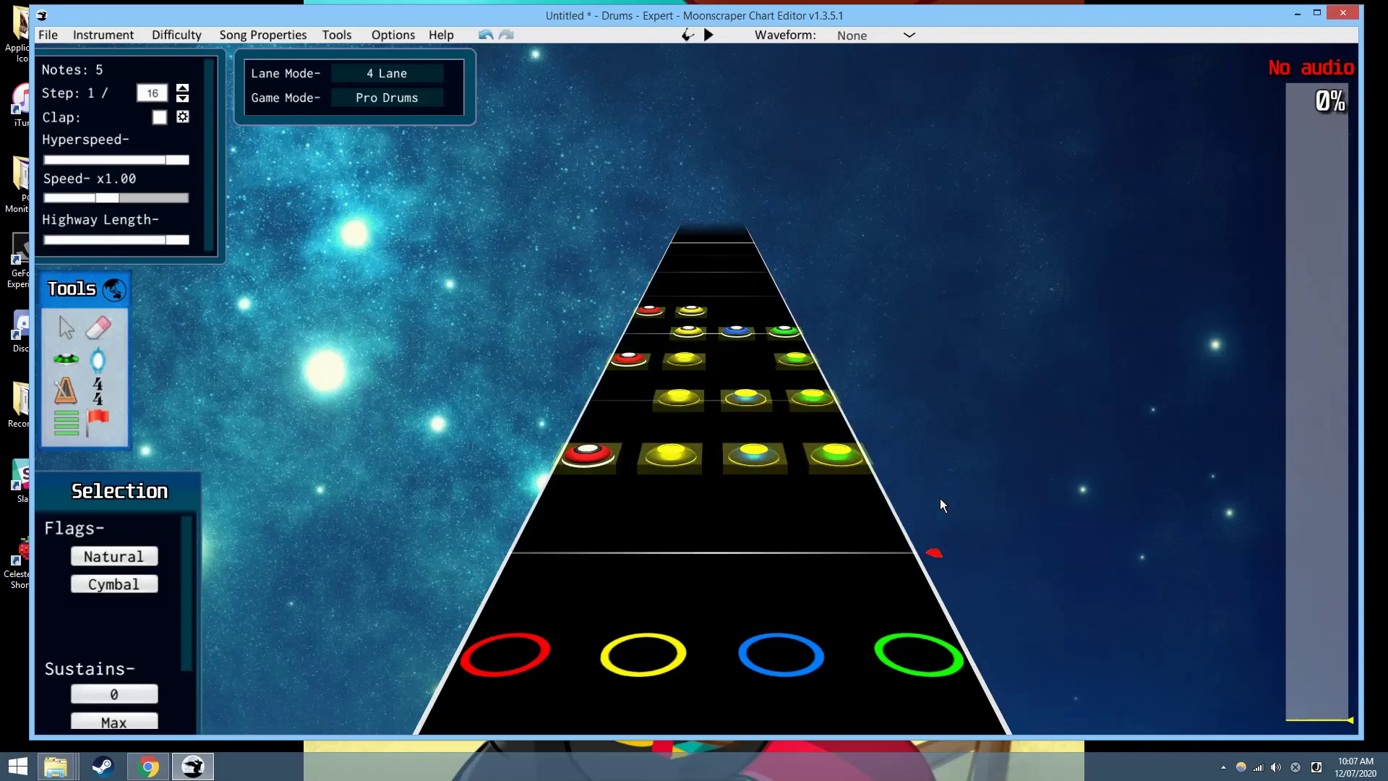
key(Delete)
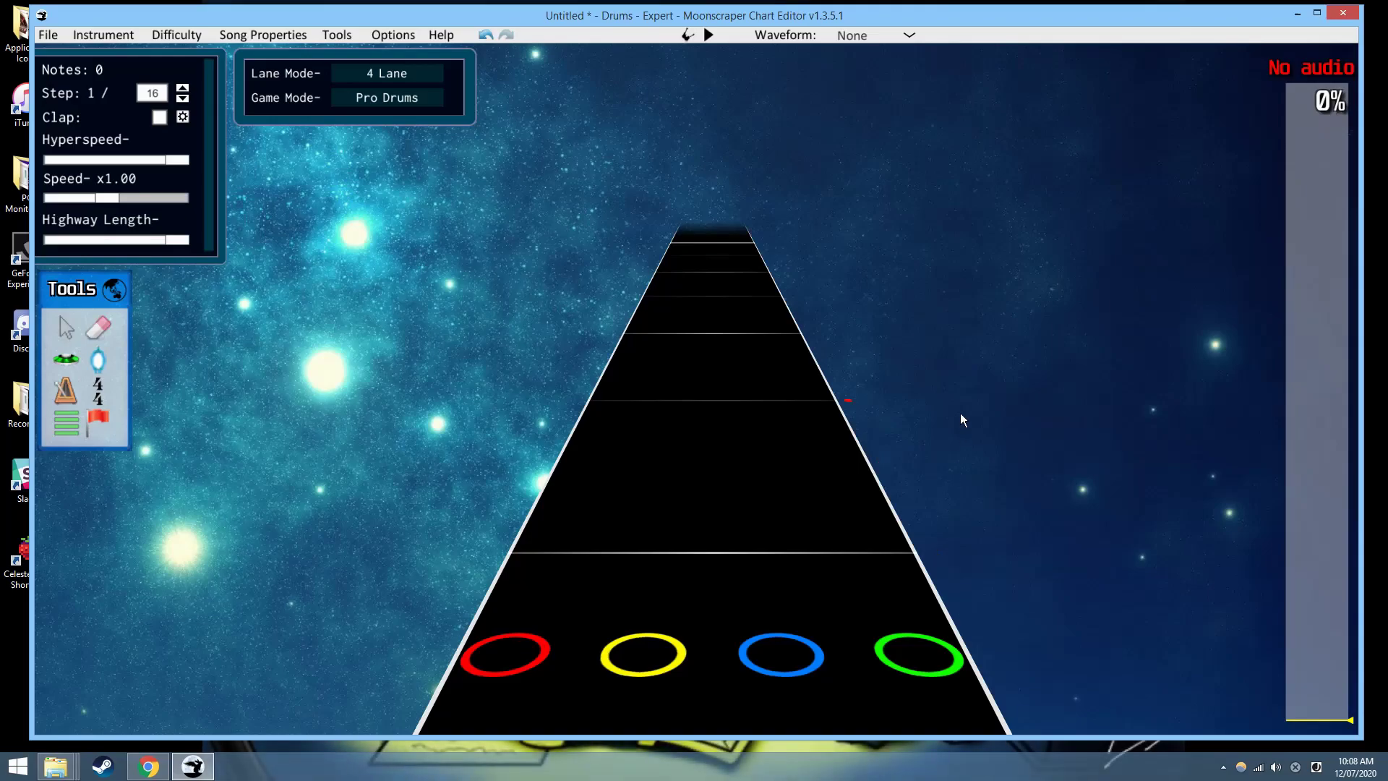
click(59, 41)
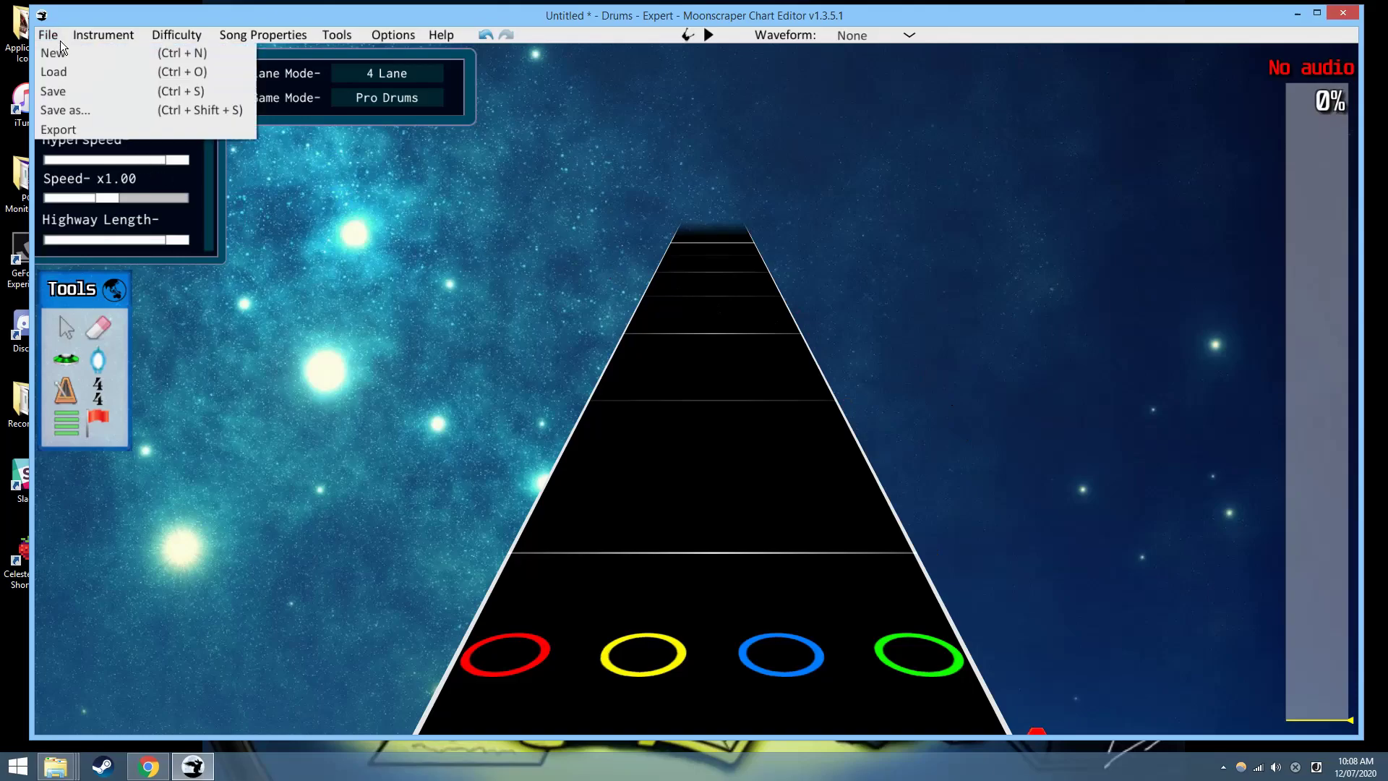
click(101, 136)
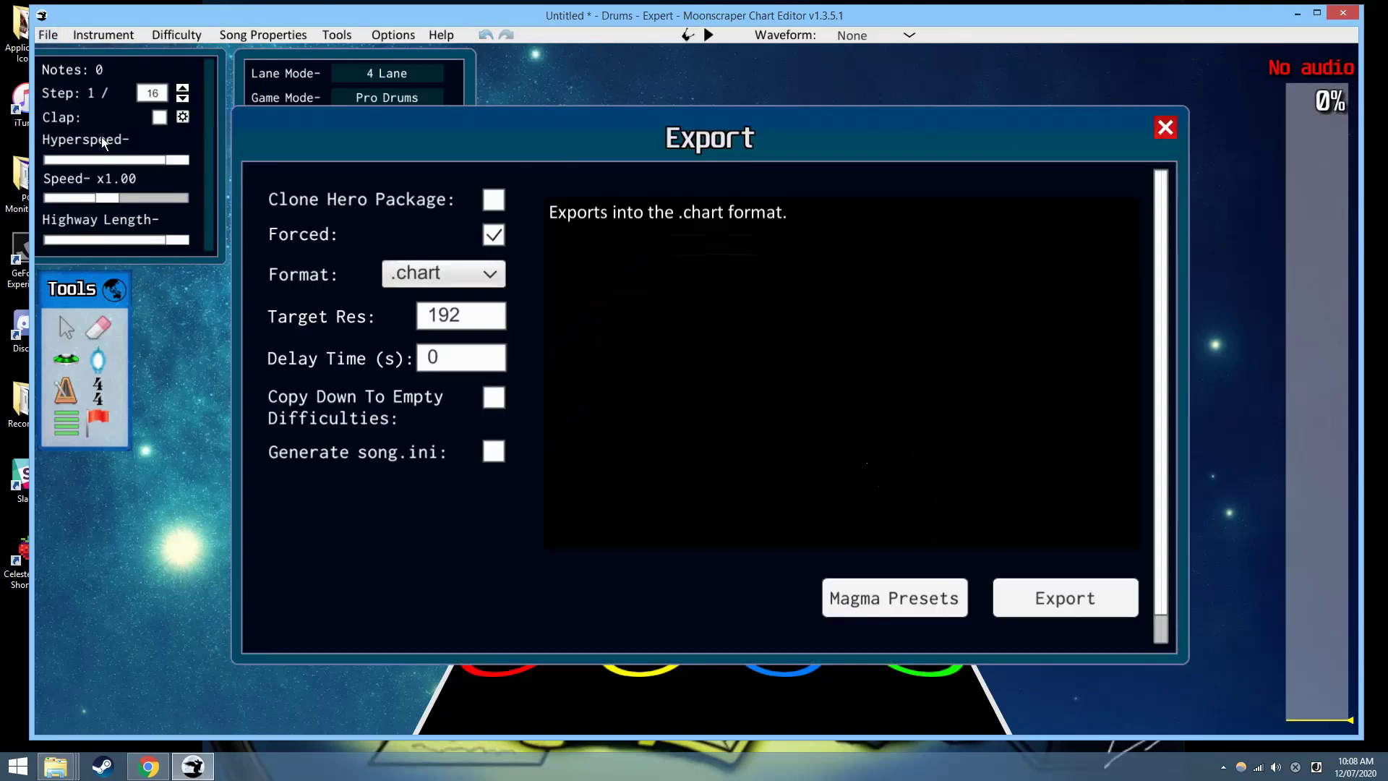
click(477, 273)
click(430, 337)
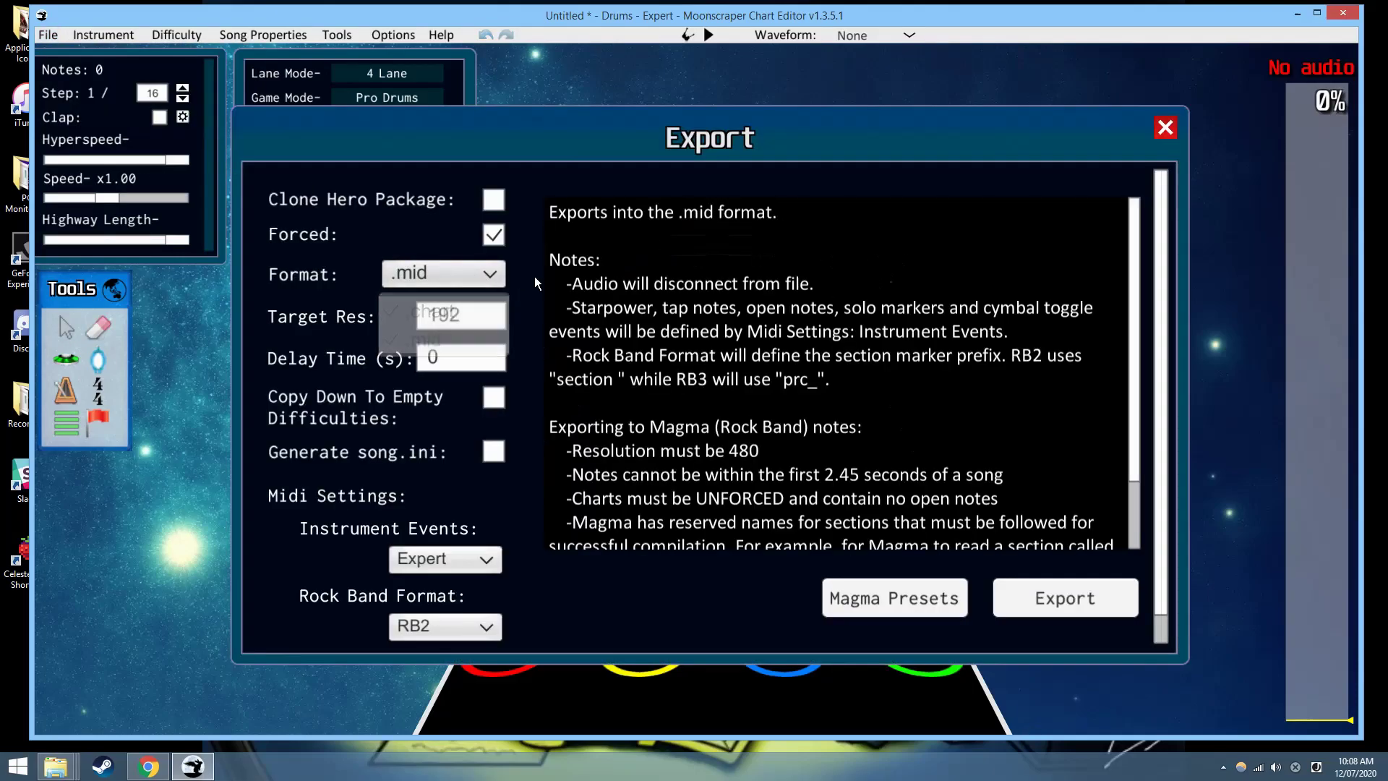
click(1162, 134)
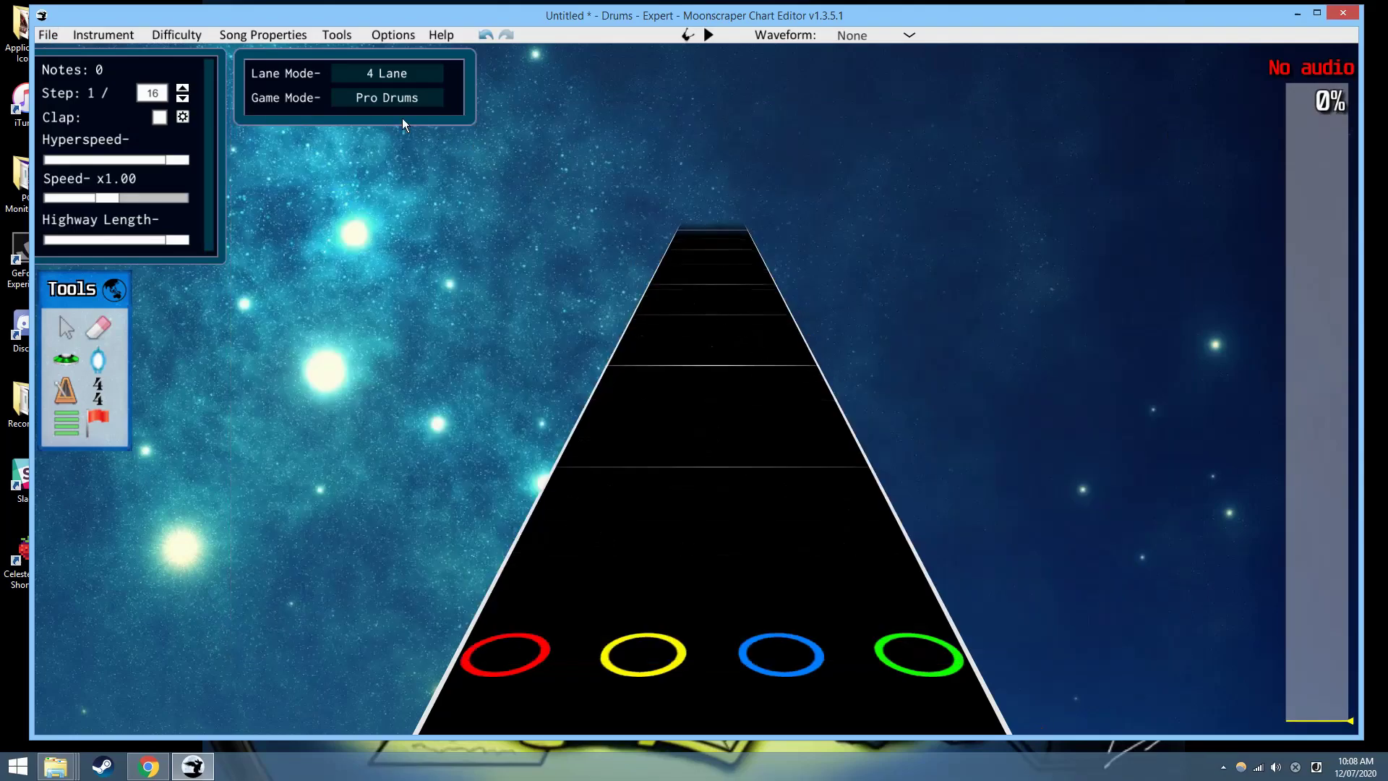
Step: In 5 Lane mode, place a green note in the fifth lane, then return to 4 Lane
click(419, 76)
click(409, 88)
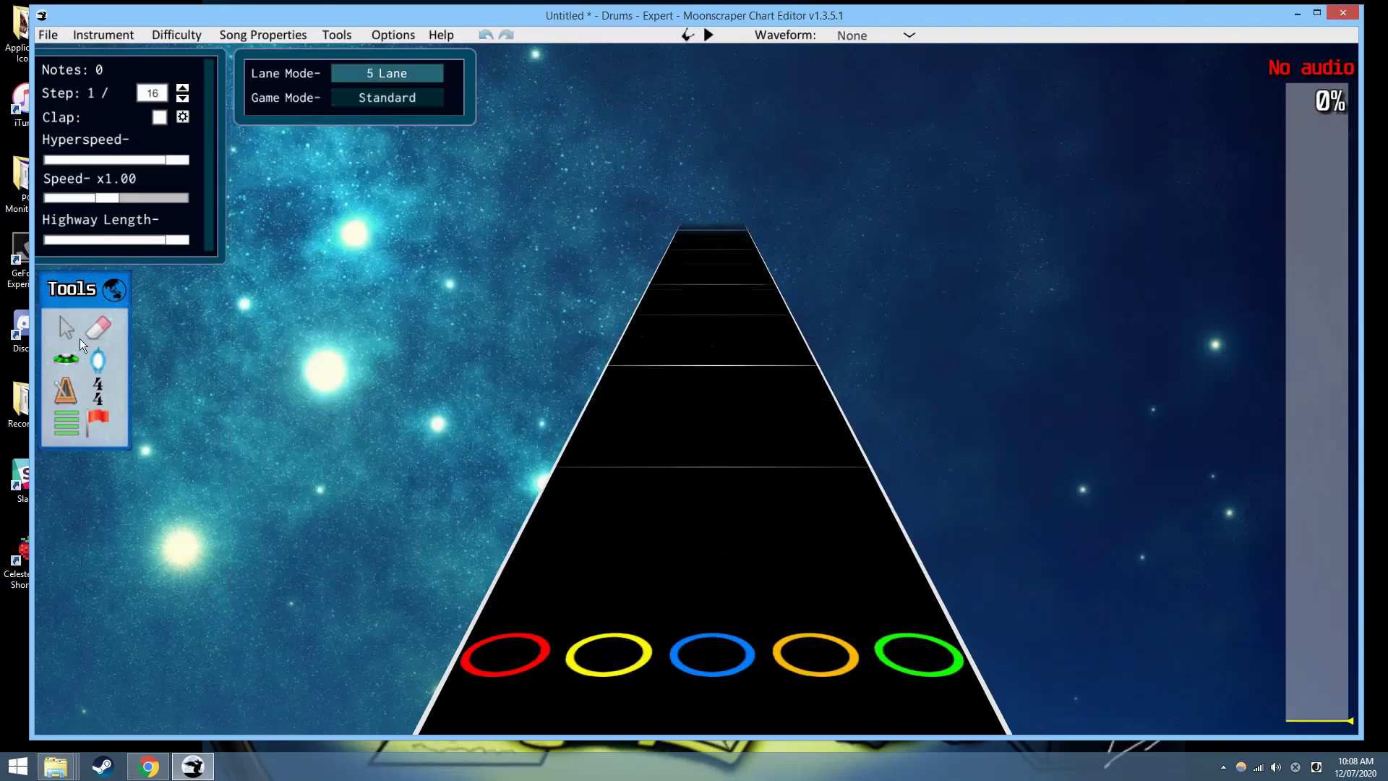
click(74, 355)
click(798, 362)
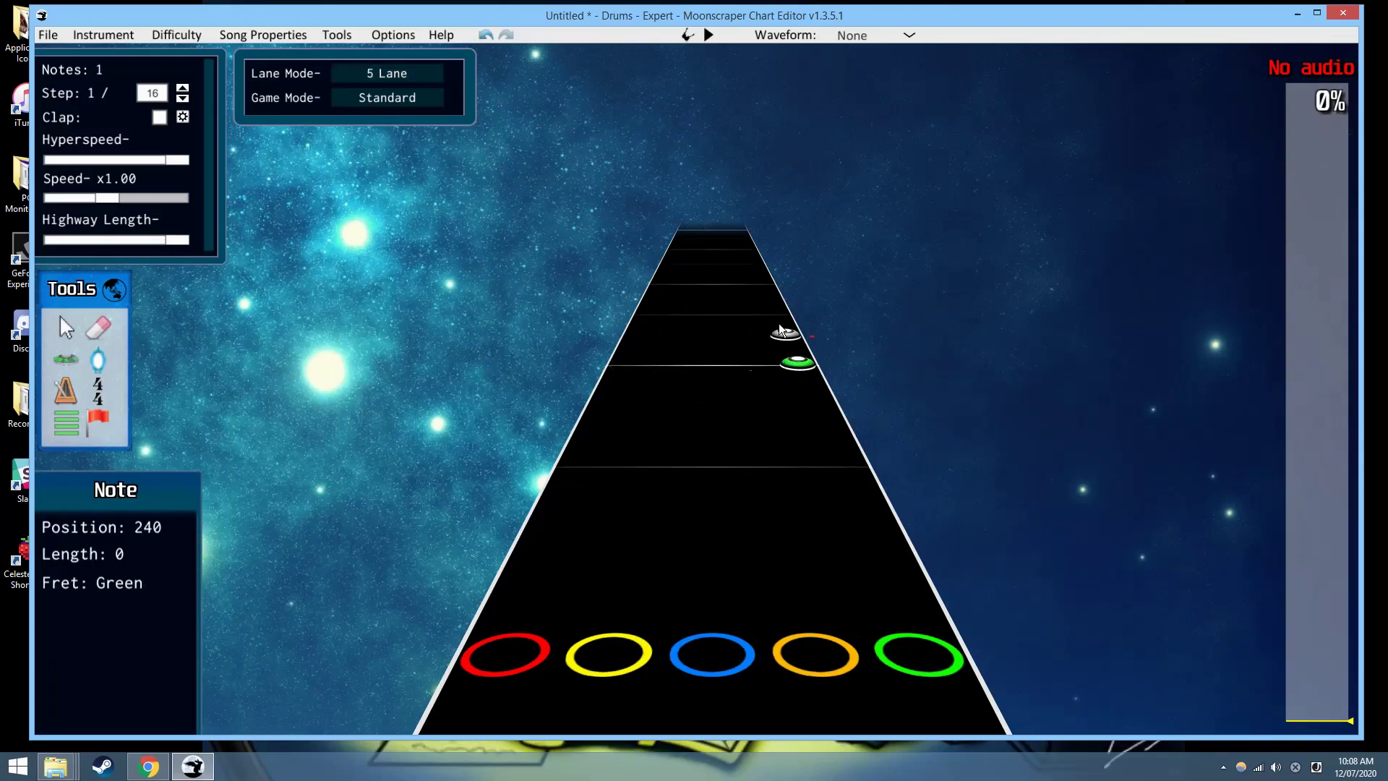
click(390, 73)
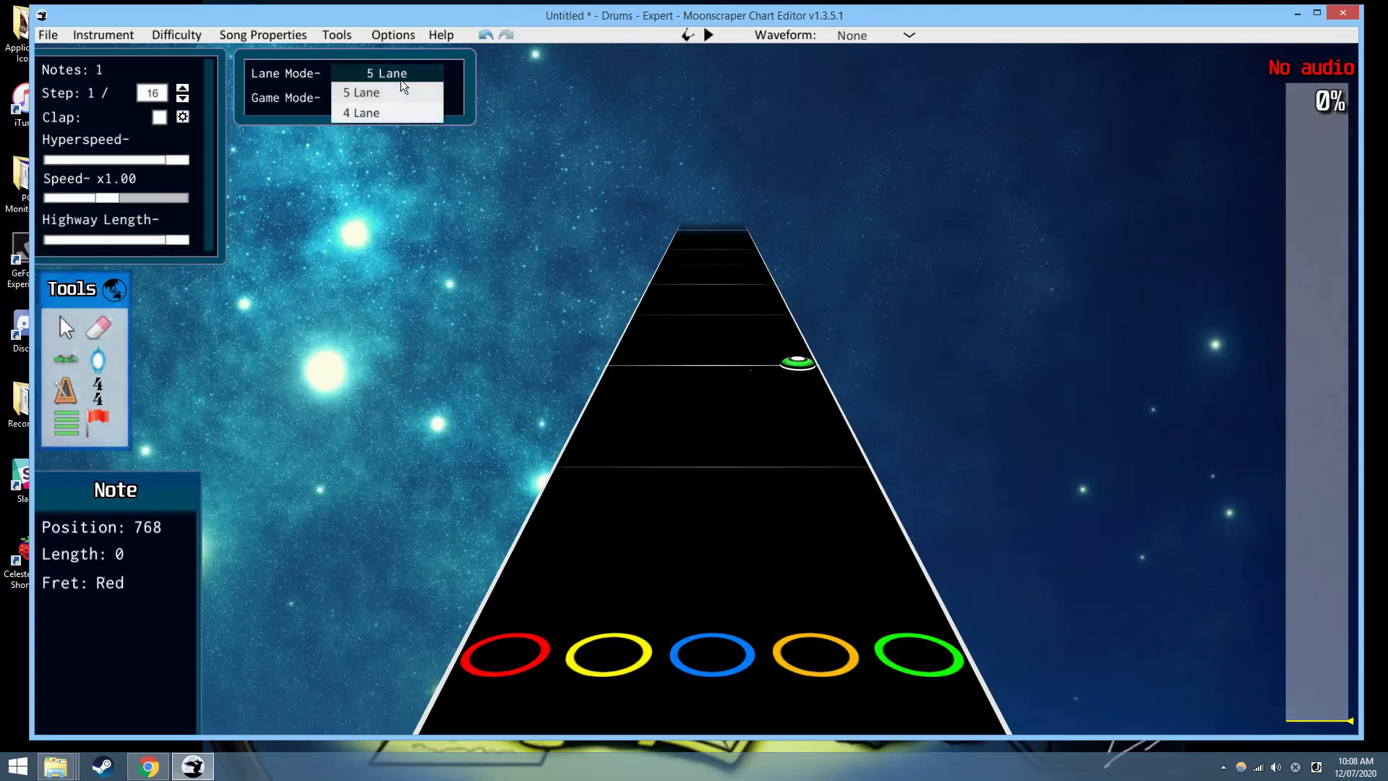
click(383, 113)
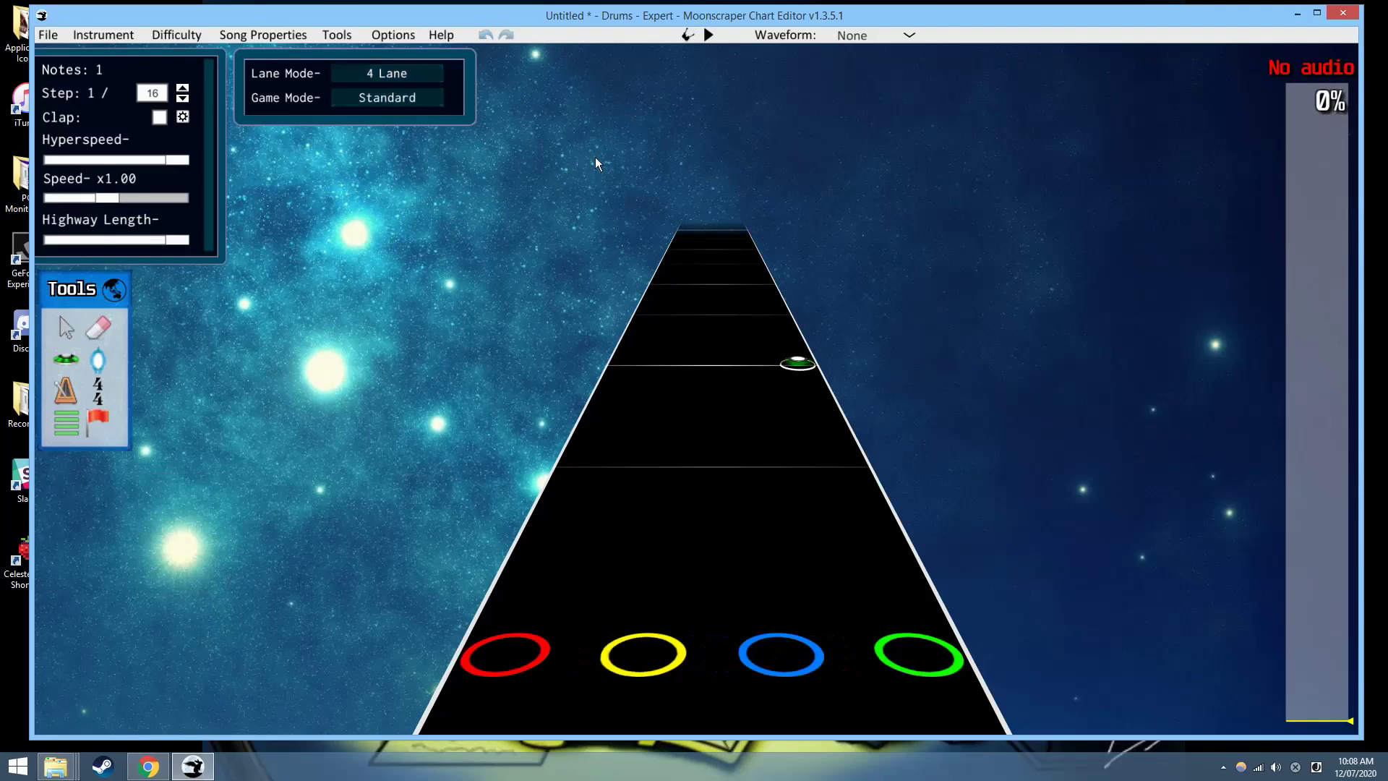
Step: Select and deselect the green note a couple of times to inspect it
click(792, 367)
scroll(687, 406, up, 1)
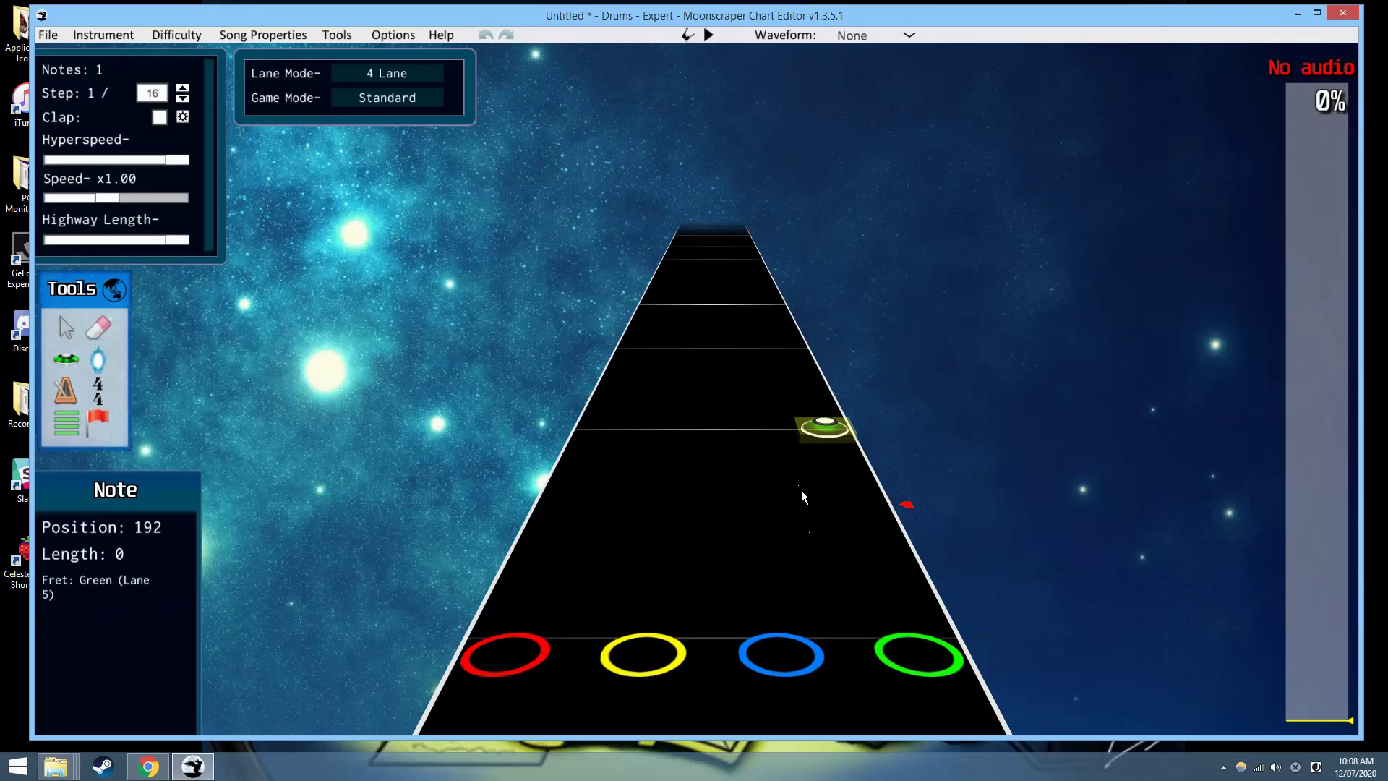
click(689, 501)
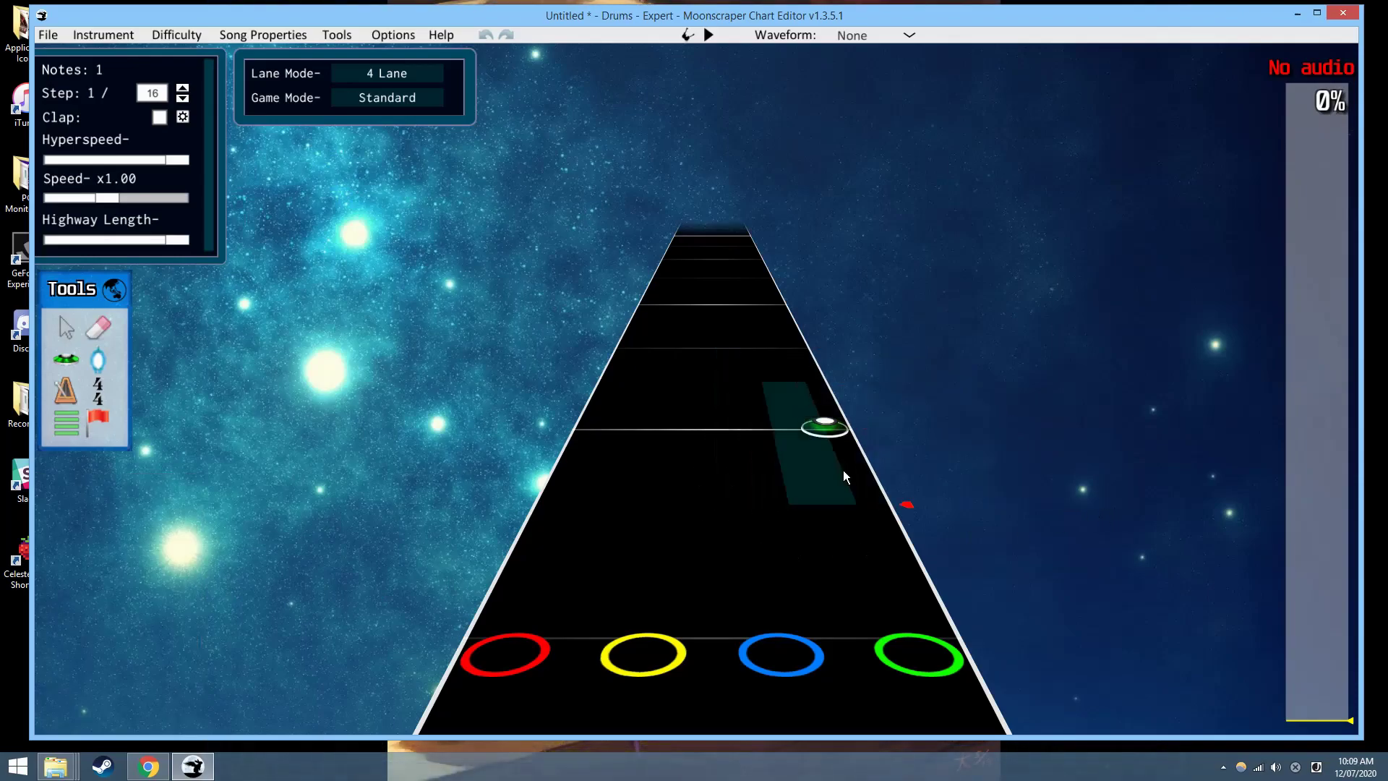
click(834, 433)
click(679, 480)
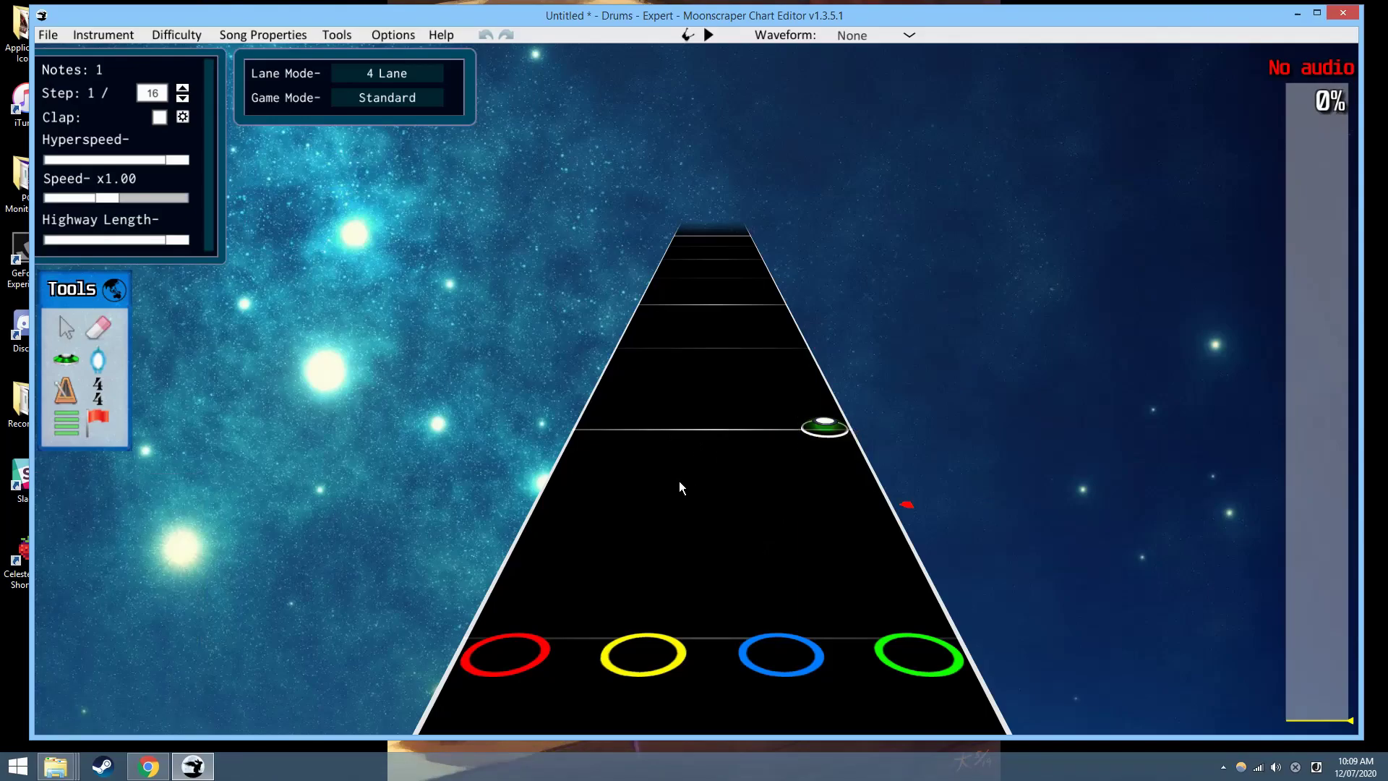
scroll(678, 479, up, 2)
scroll(702, 466, down, 4)
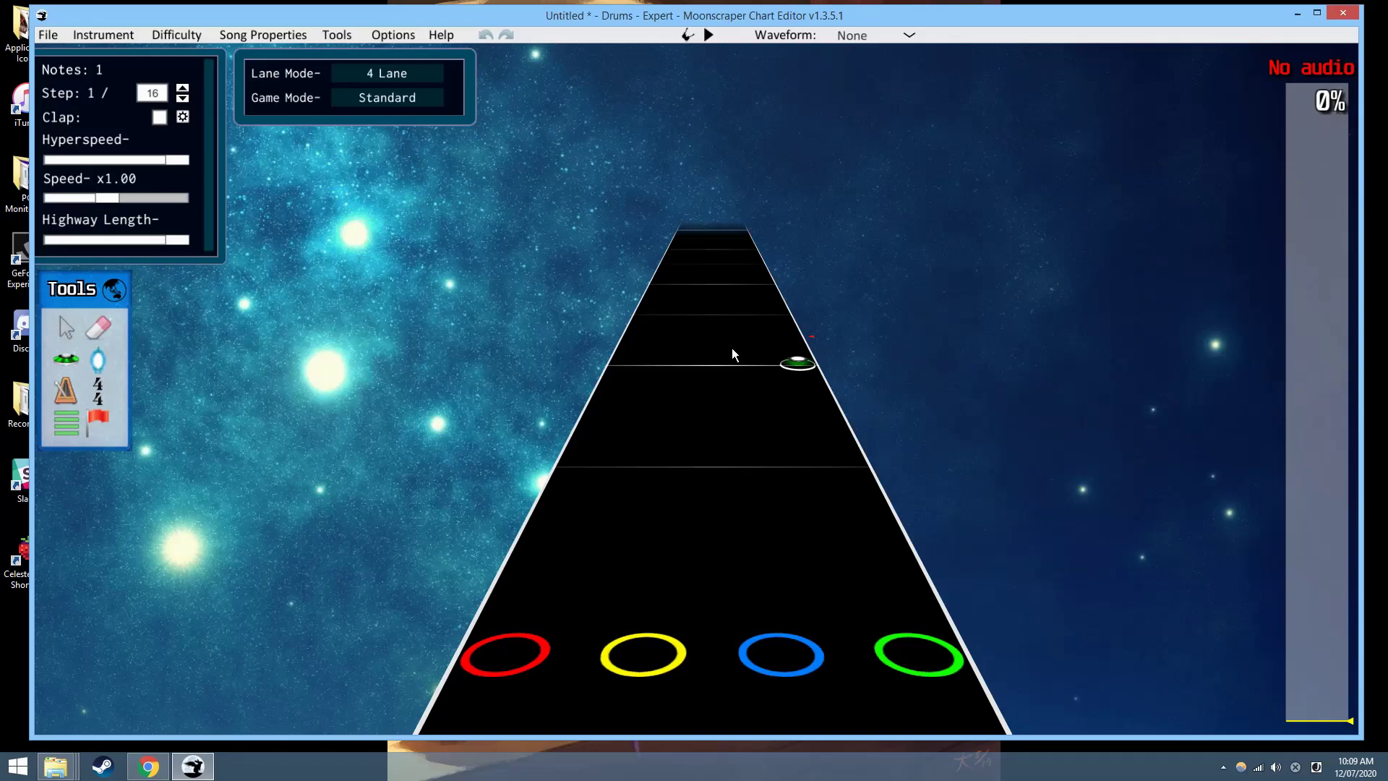
Step: Switch to five lanes, place an orange note beside the green one, then revert to four lanes
click(398, 75)
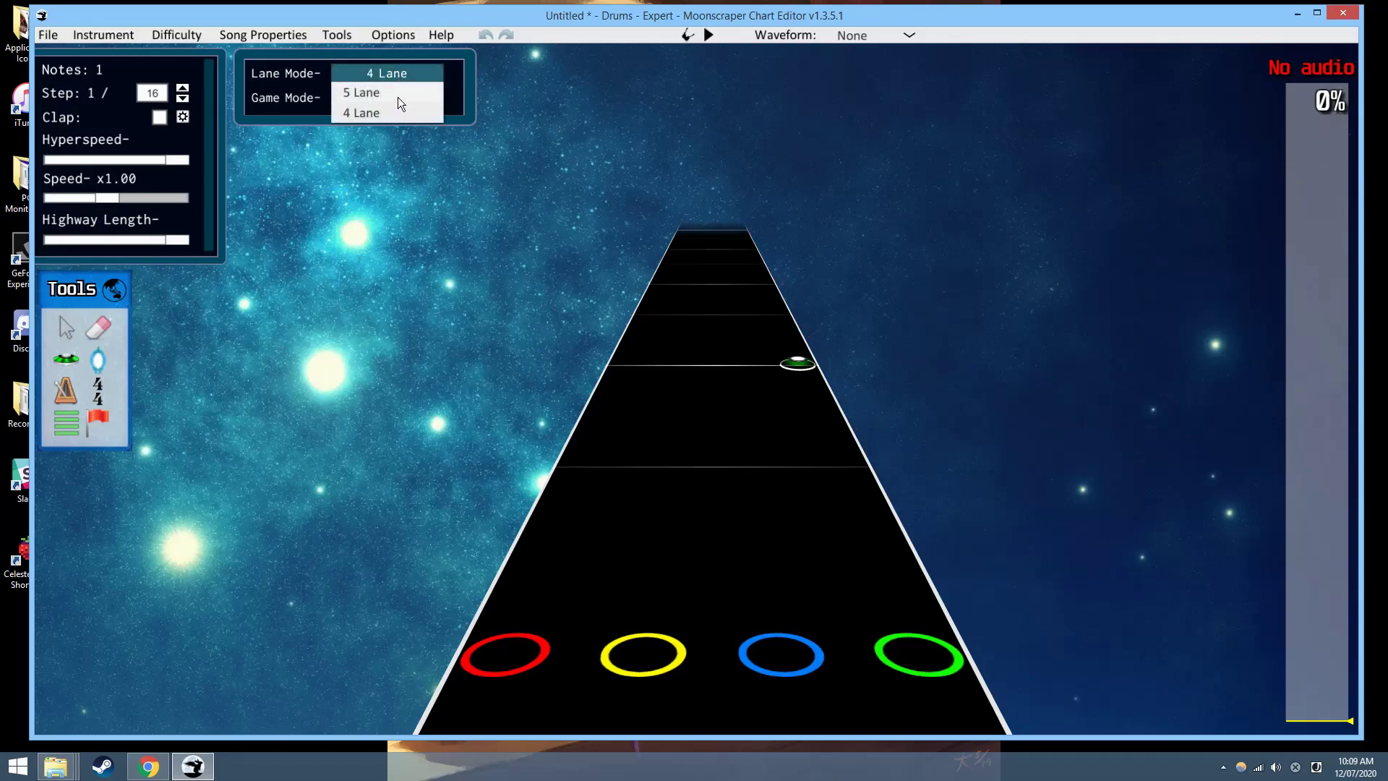
click(397, 95)
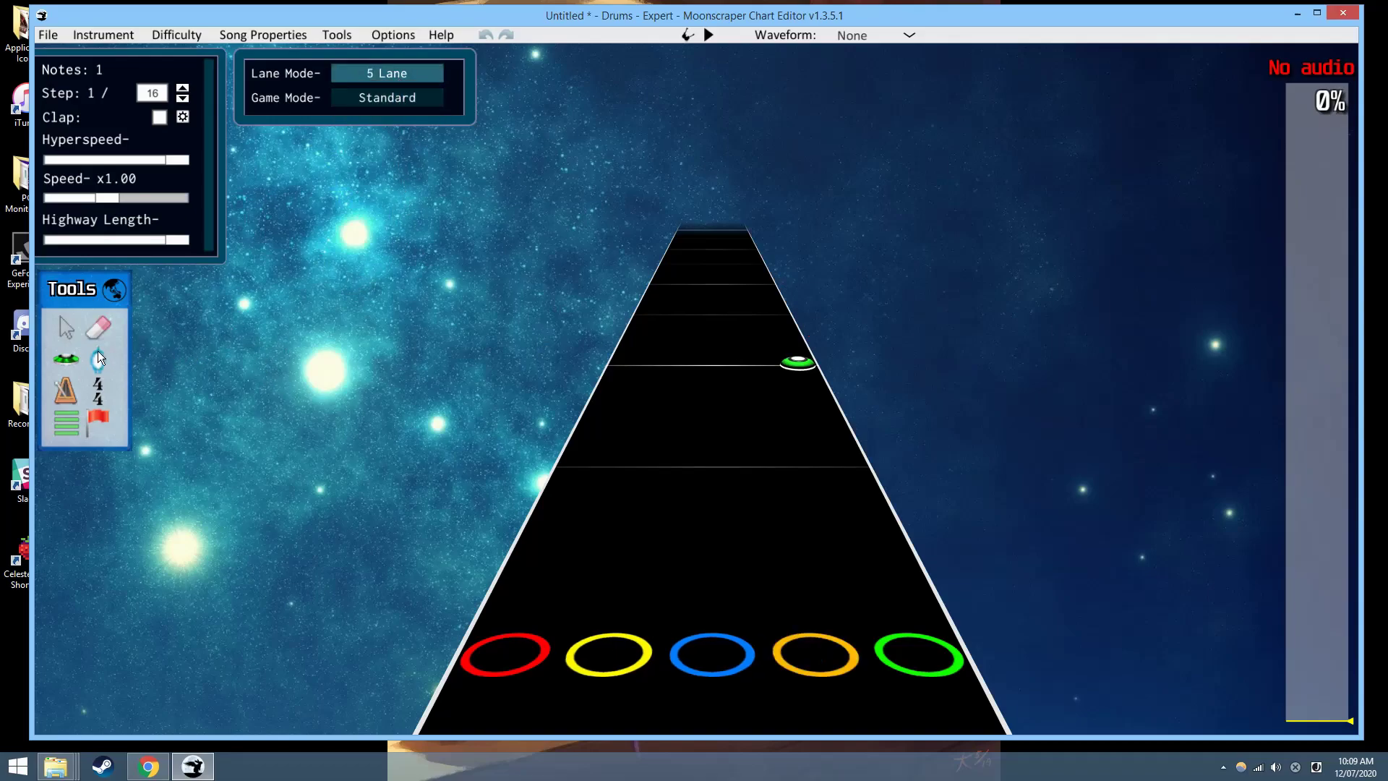
click(66, 360)
click(754, 361)
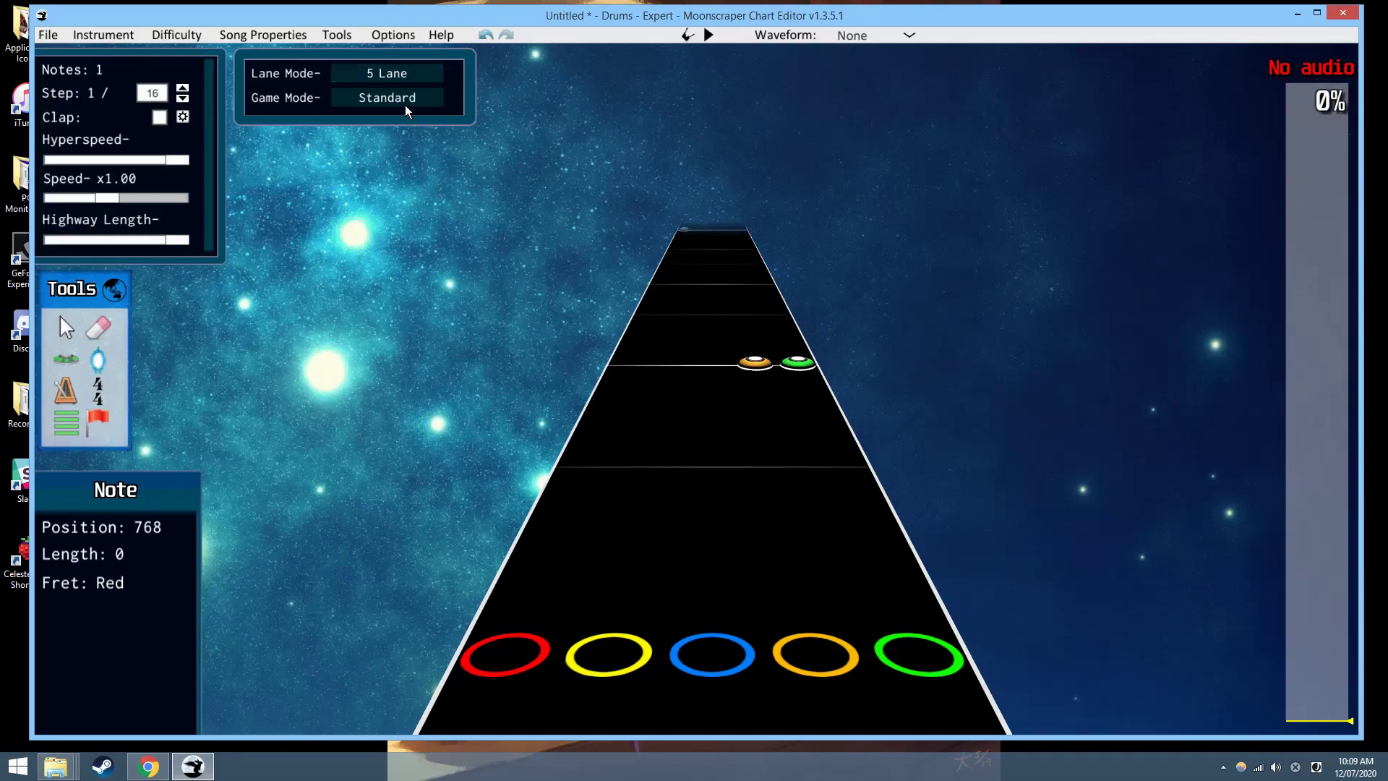
click(398, 76)
click(398, 116)
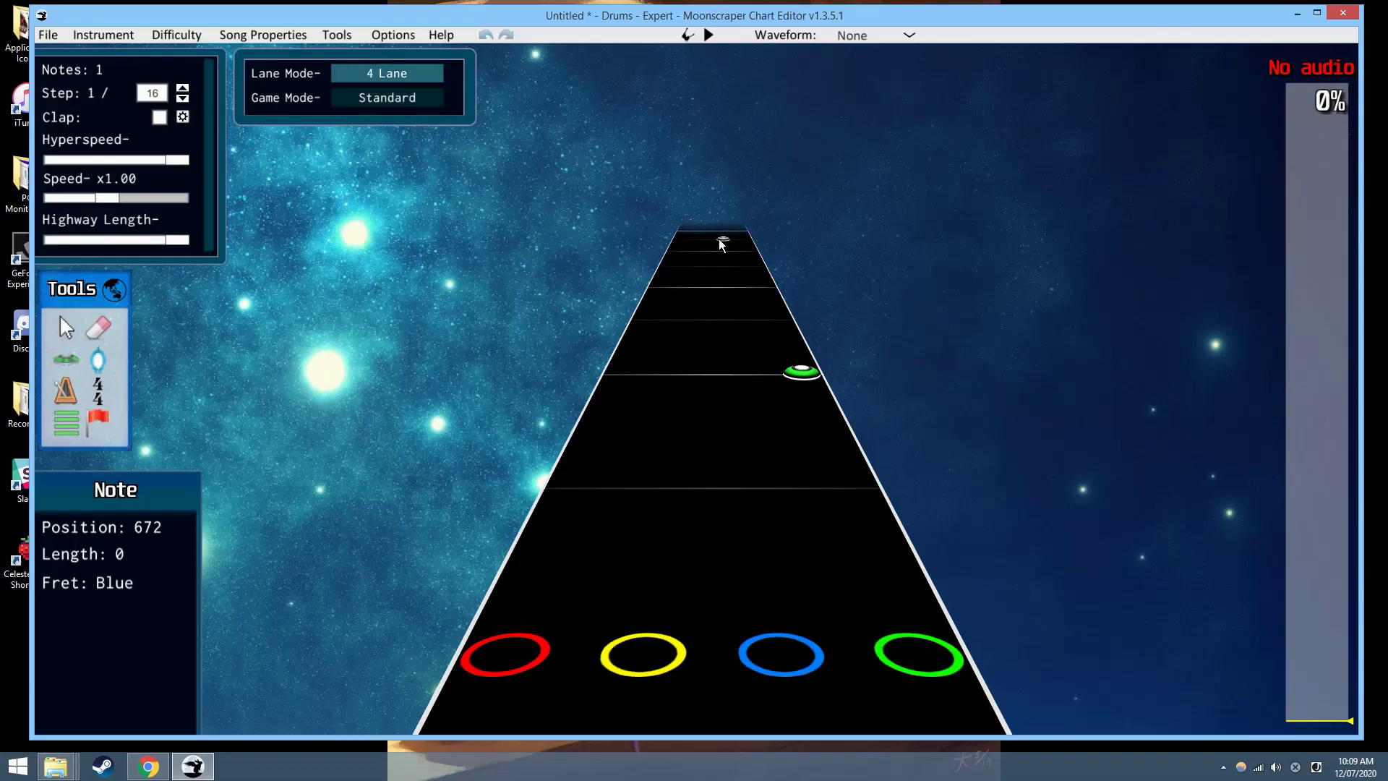
Step: Toggle five lanes and back to four, then select the green note to view its details
click(387, 73)
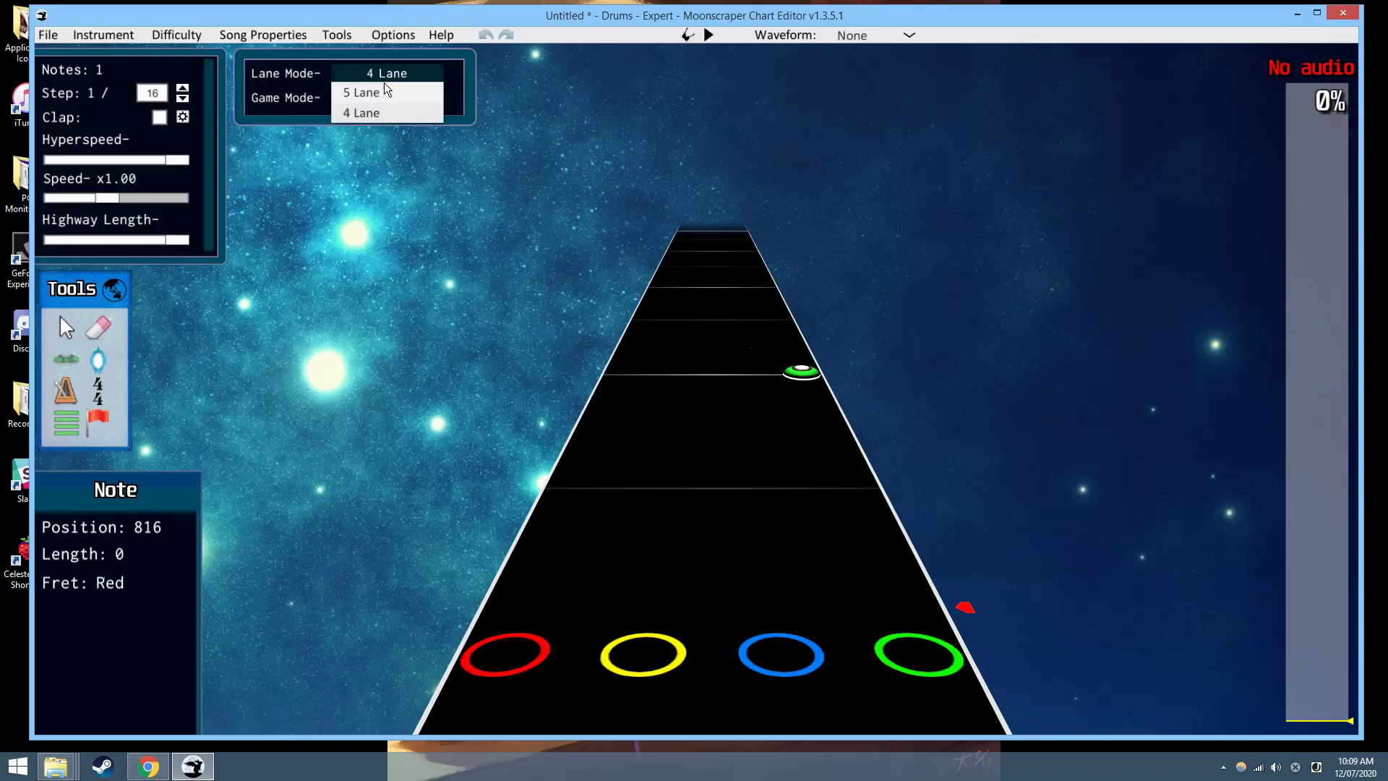
click(387, 92)
click(70, 326)
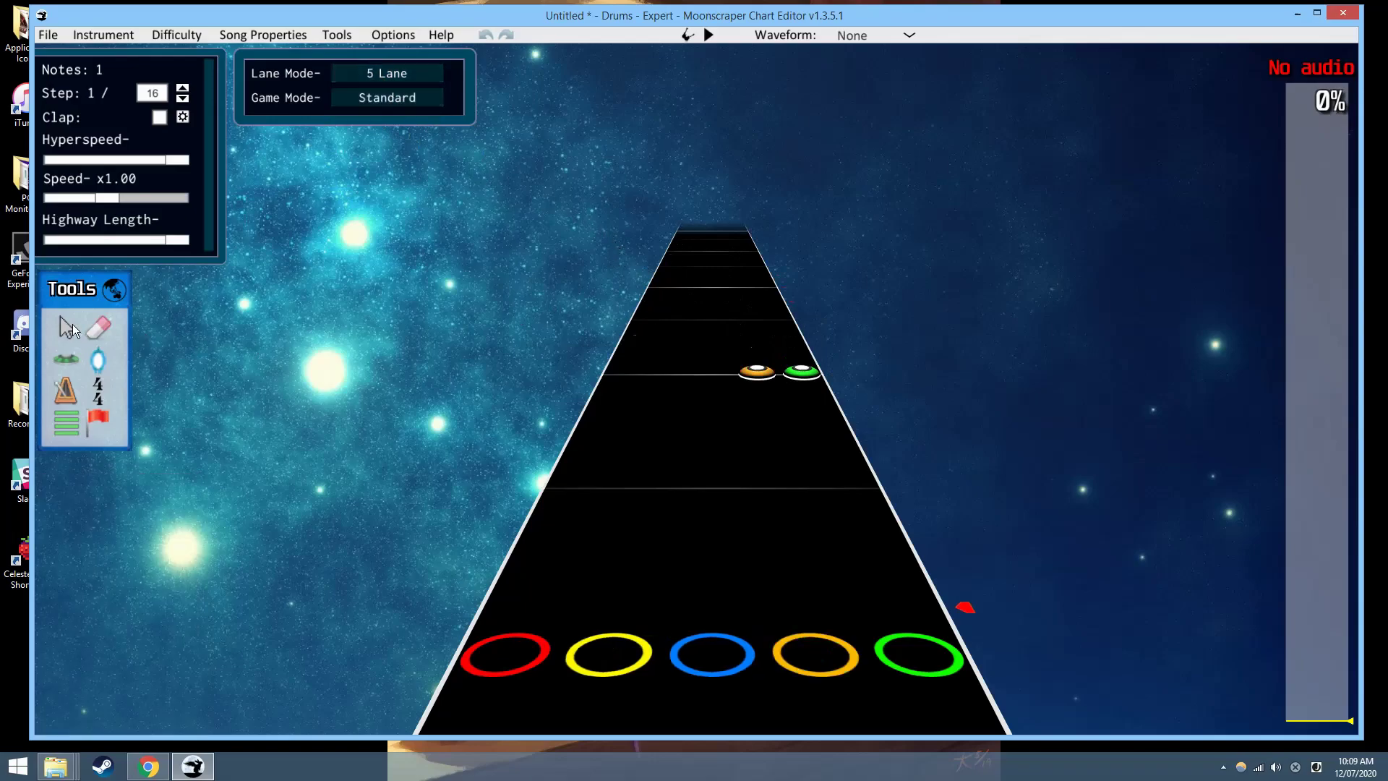
click(391, 73)
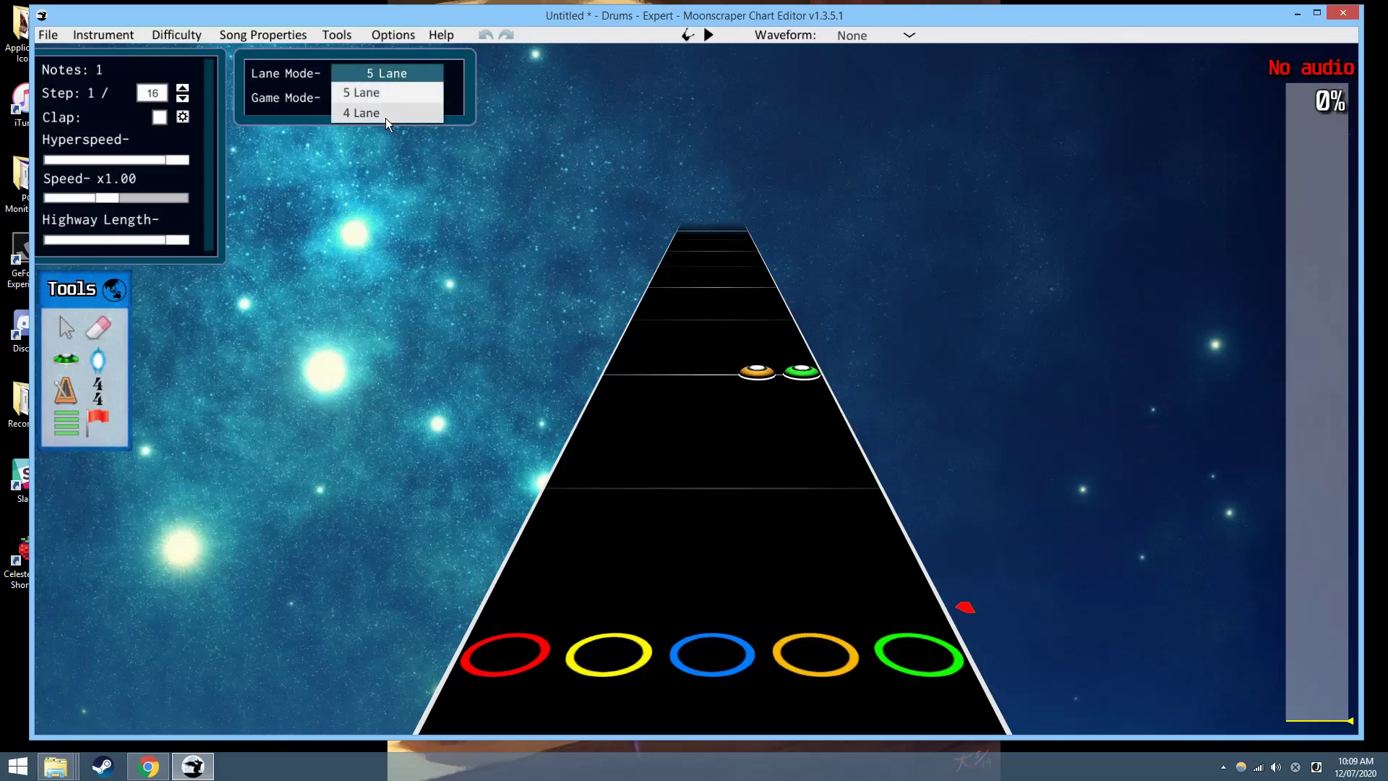
click(386, 116)
click(802, 374)
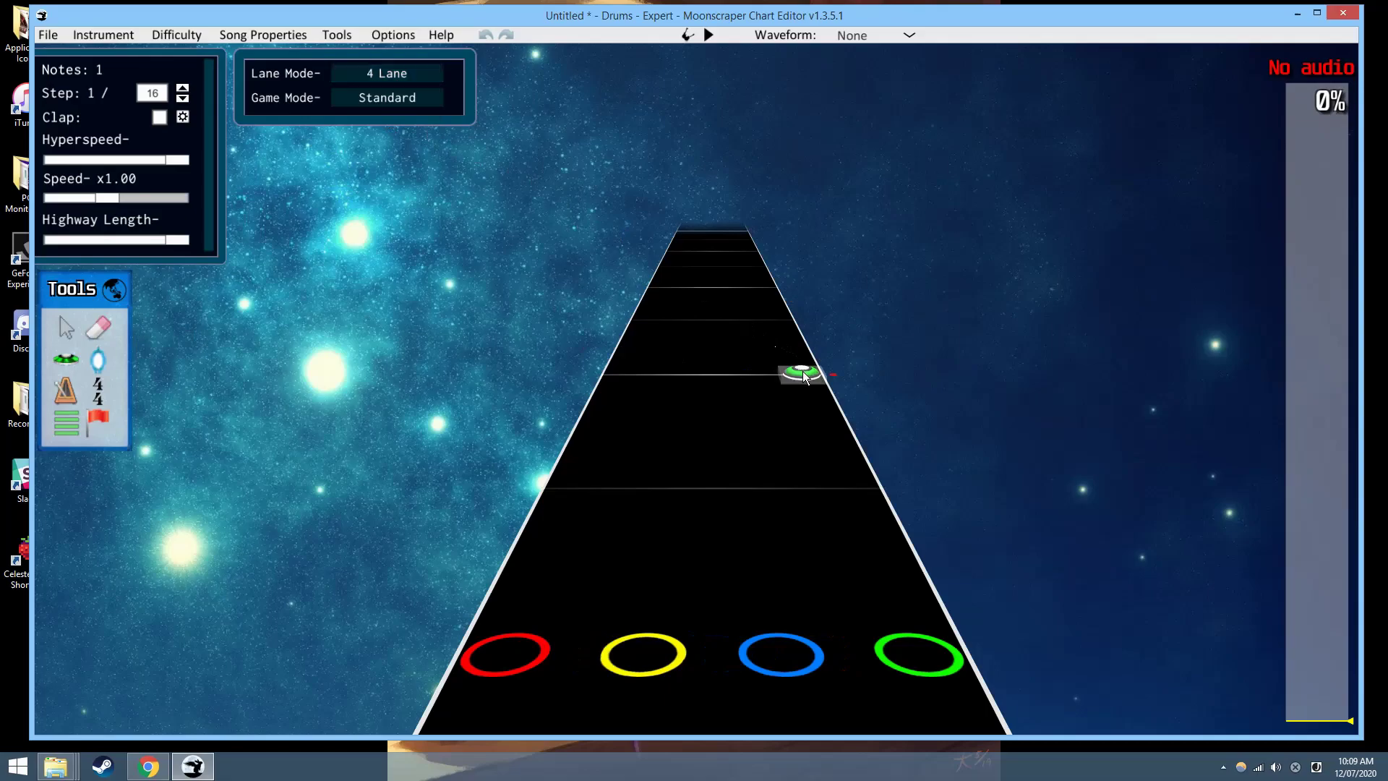
click(632, 334)
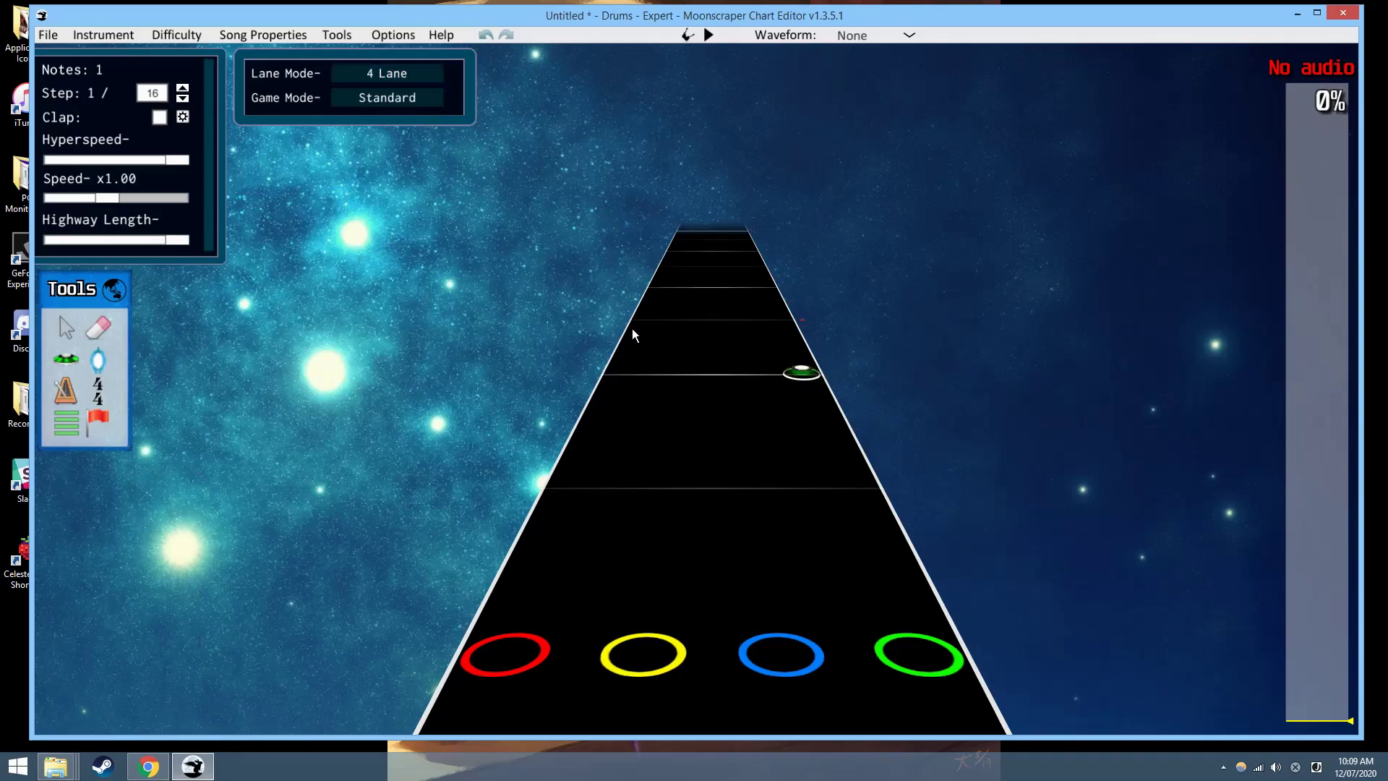
click(784, 367)
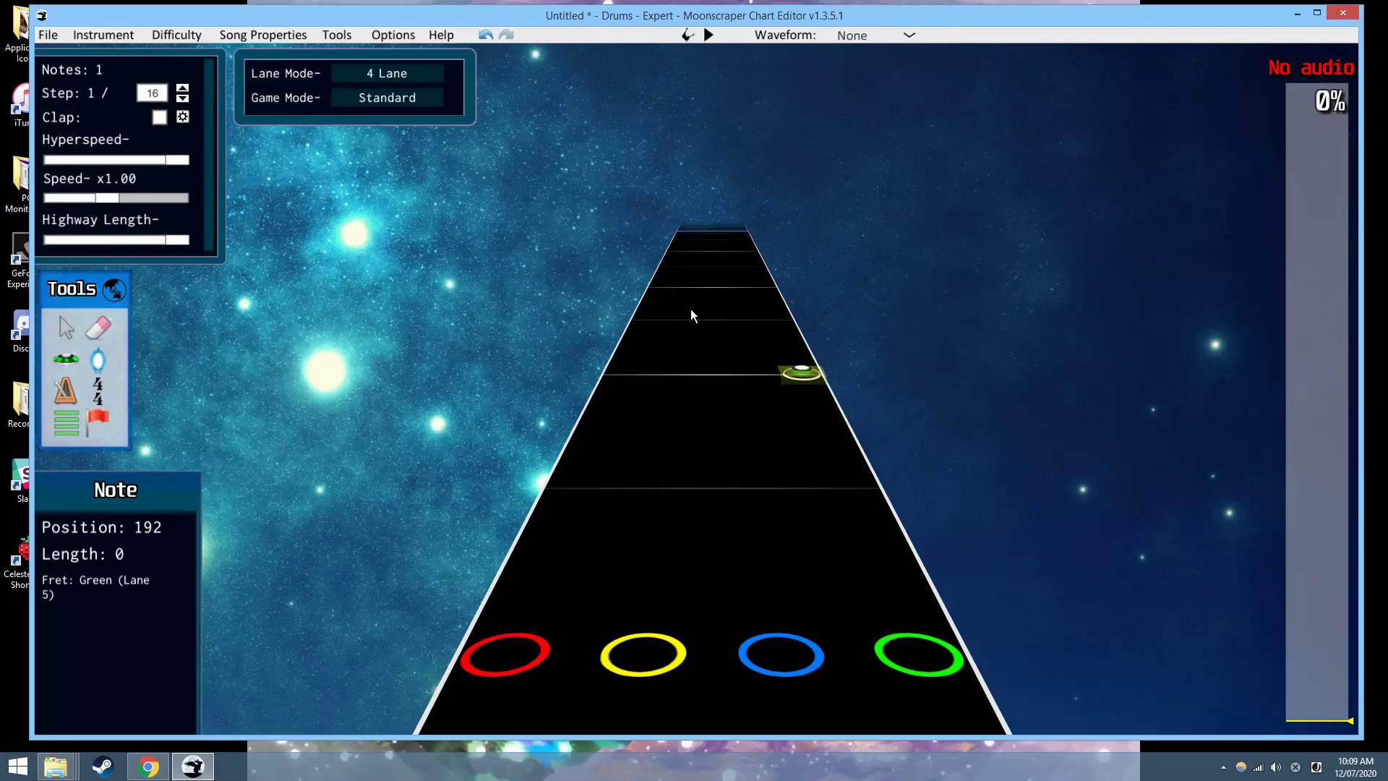
click(722, 323)
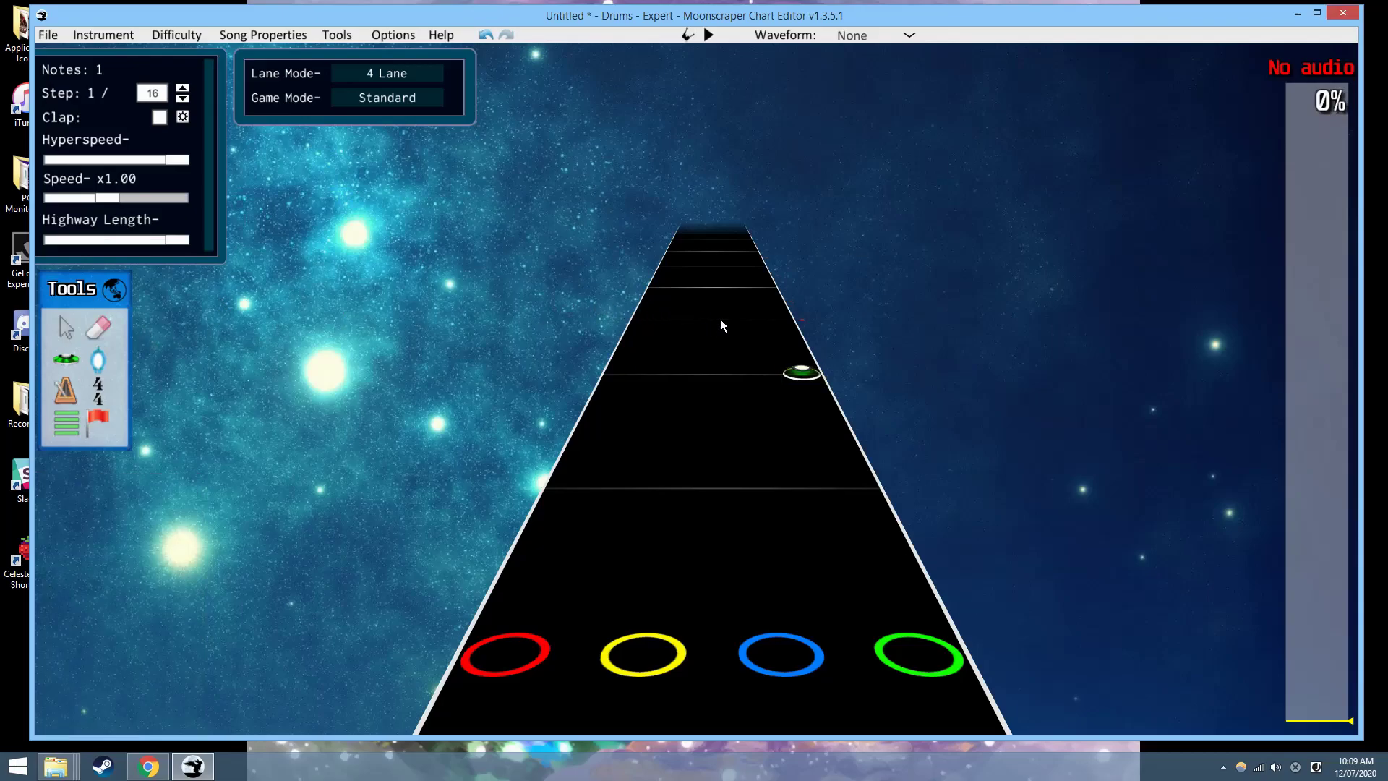
click(432, 36)
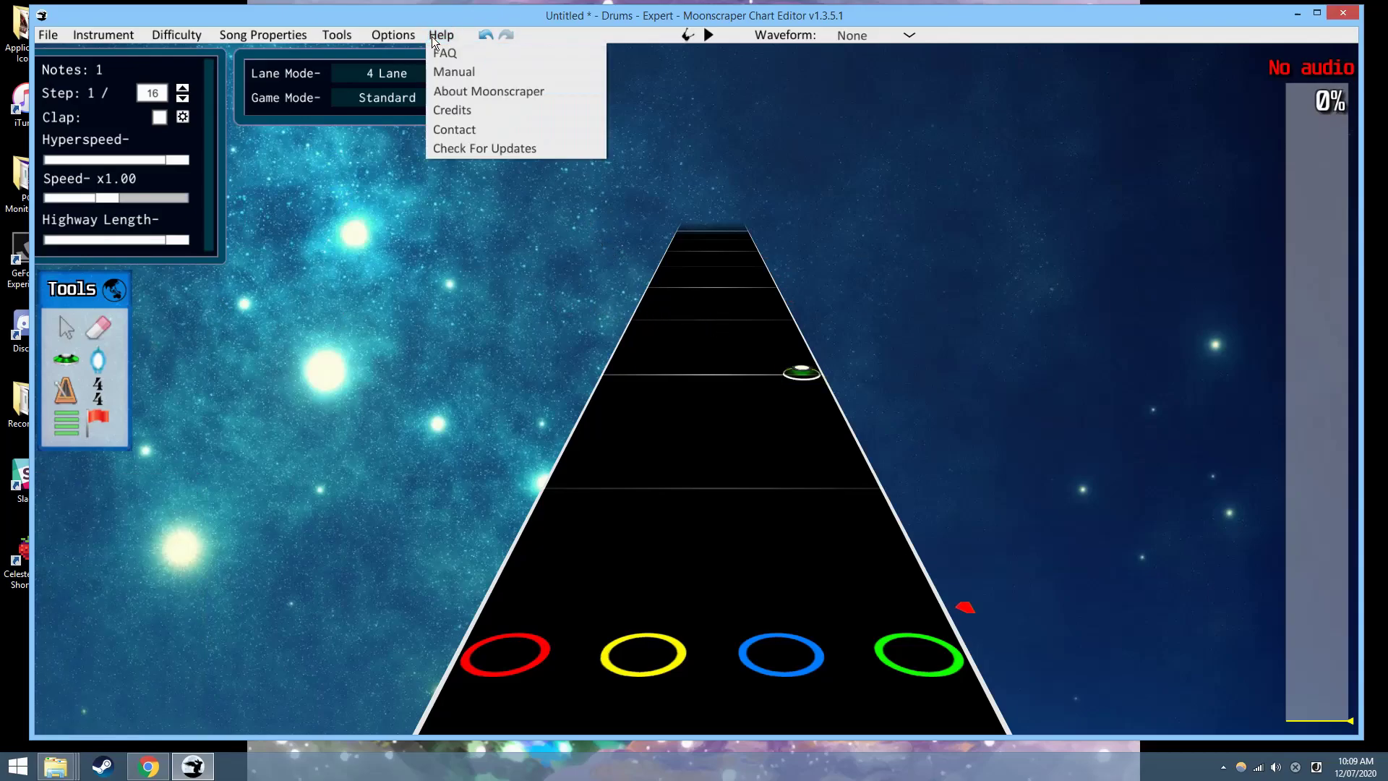
click(541, 155)
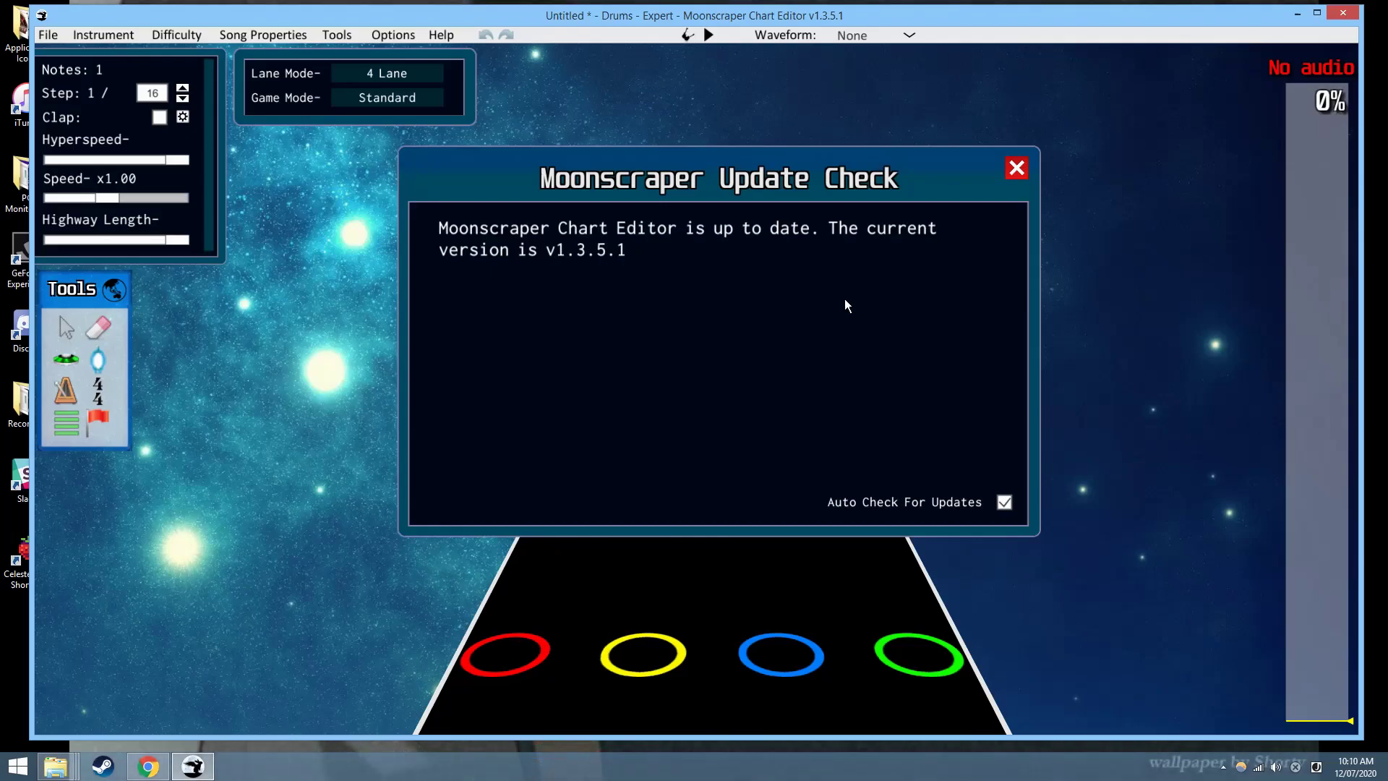
click(1015, 169)
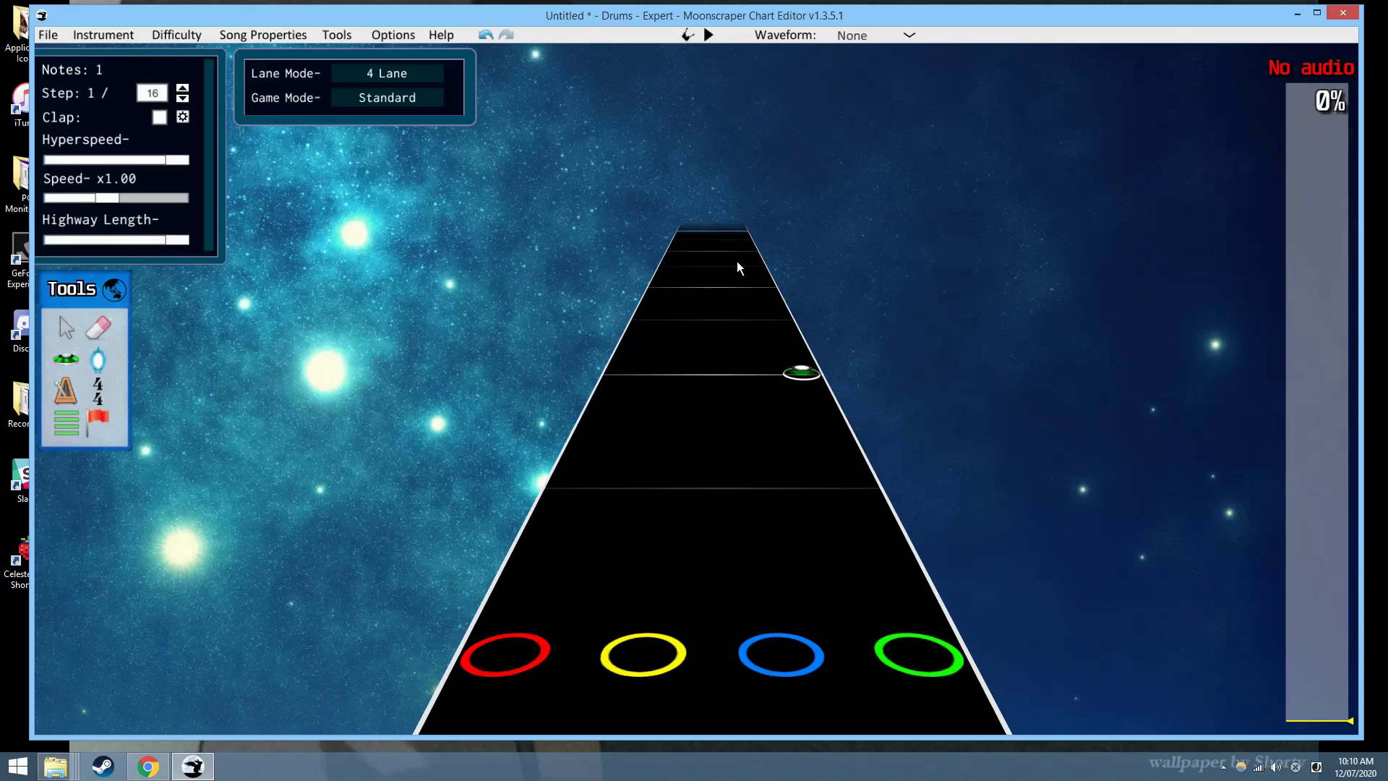
Step: In Settings, try a time-based 200 ms sustain gap, then revert it to step-based
click(440, 36)
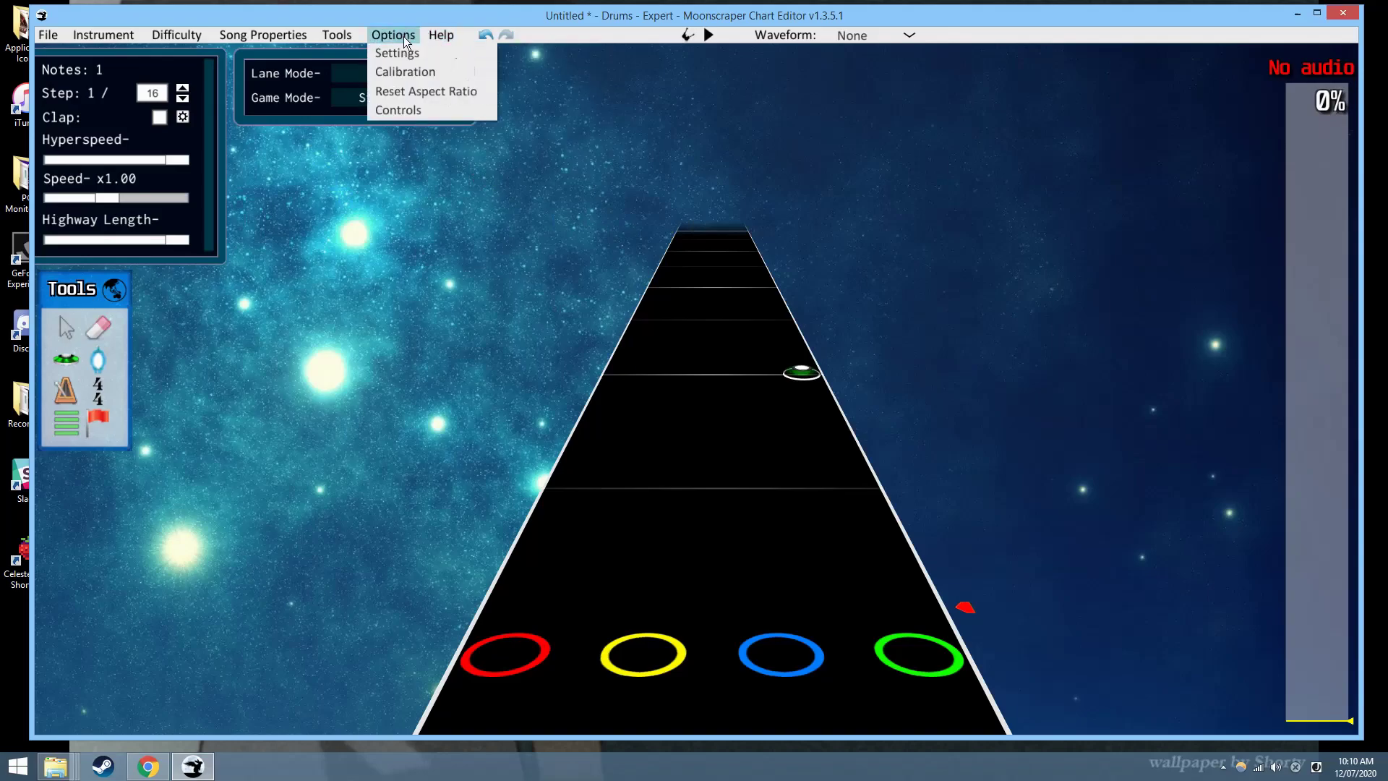
click(410, 50)
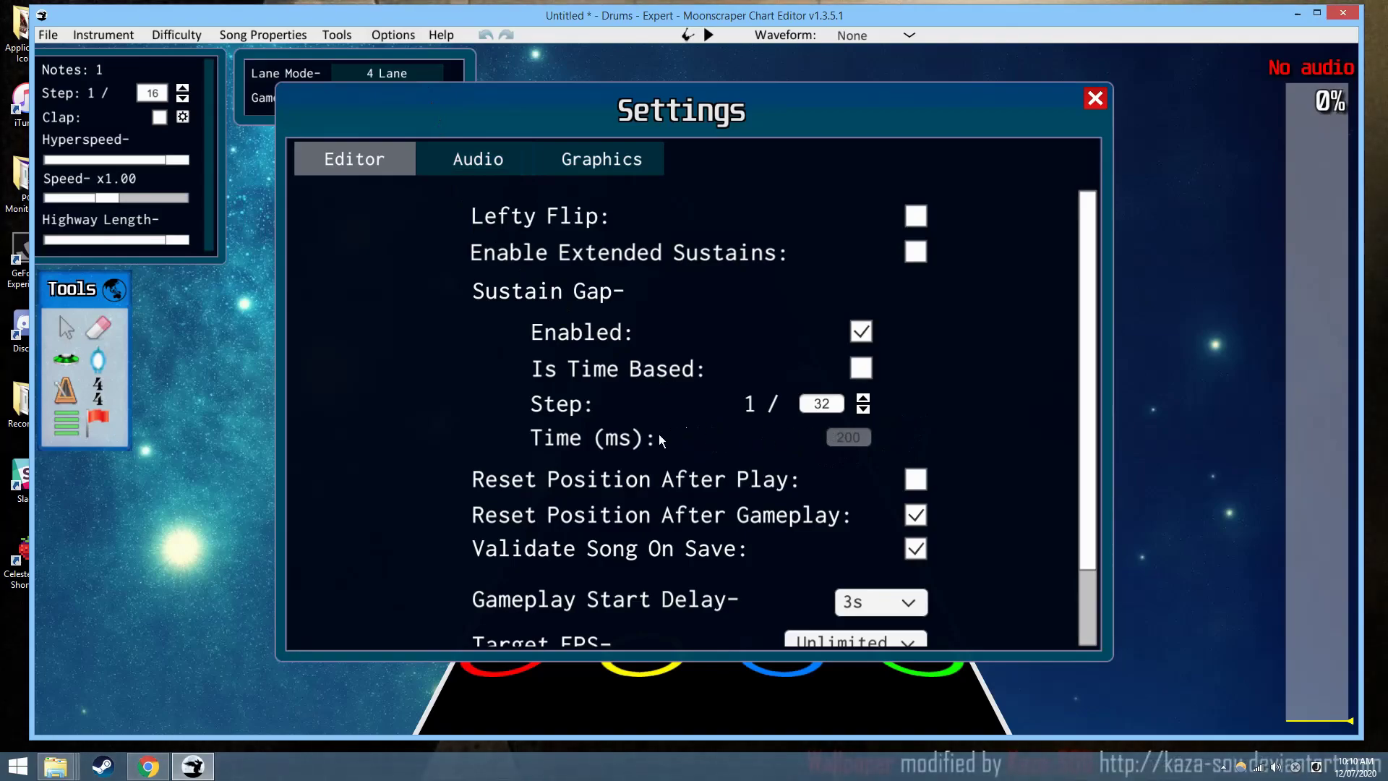
click(870, 365)
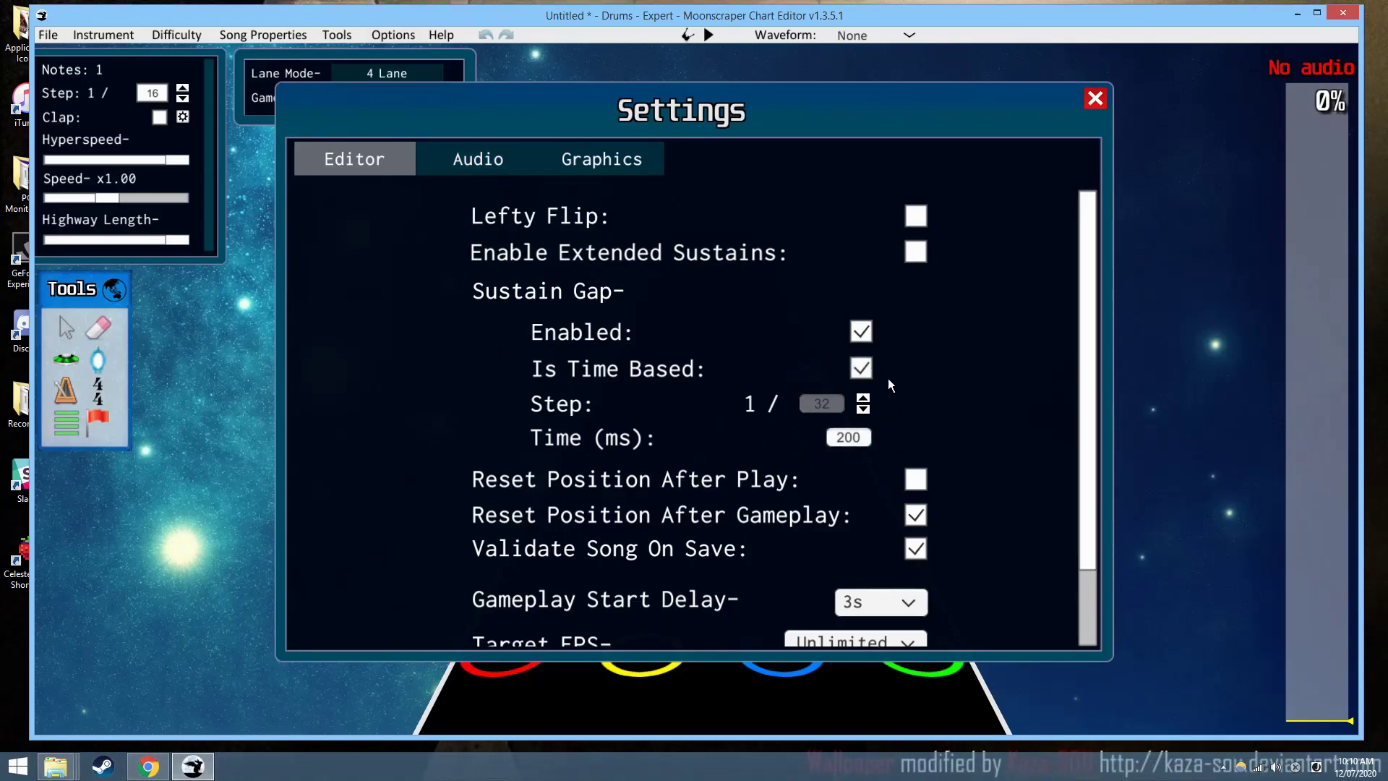
click(853, 438)
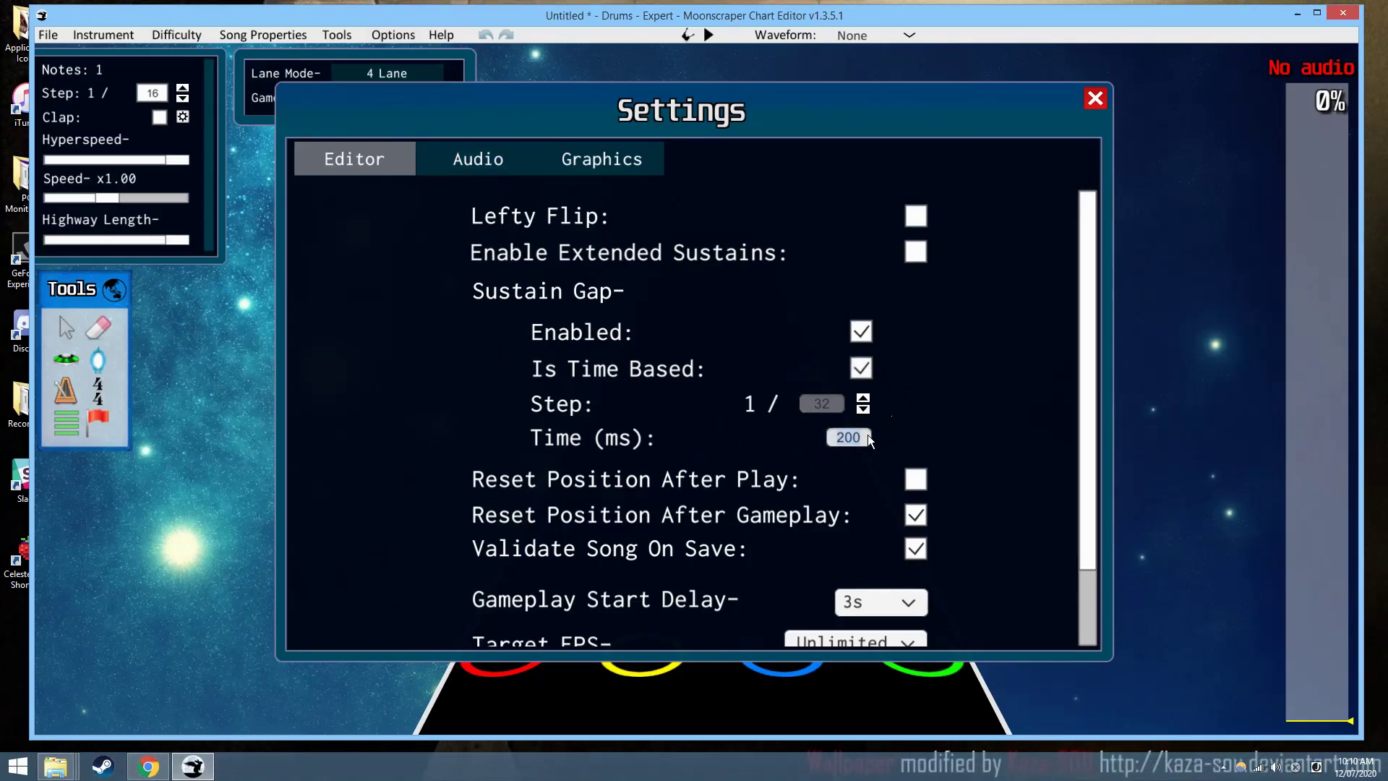
click(1022, 409)
click(857, 372)
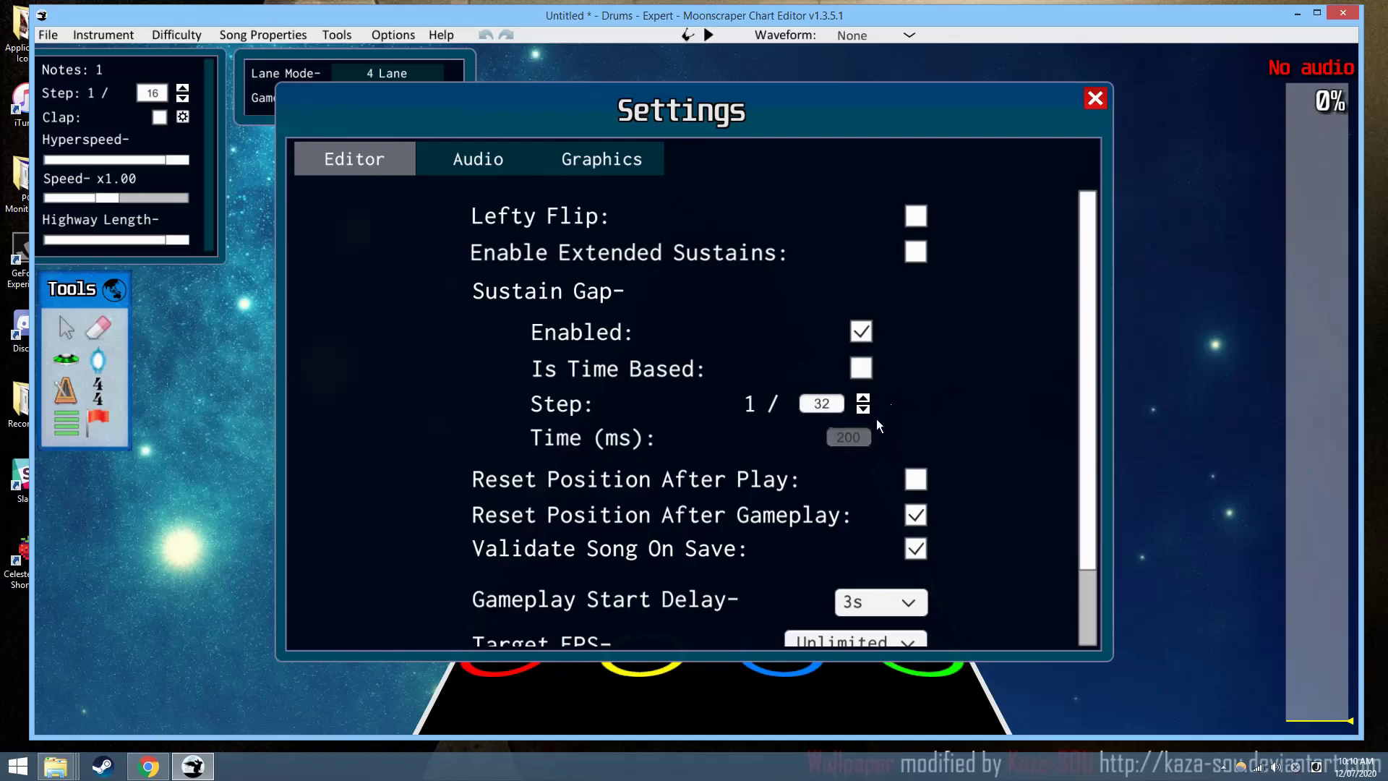
Step: Under Graphics, switch anti-aliasing to Disabled and back to 8x, then close Settings
click(623, 157)
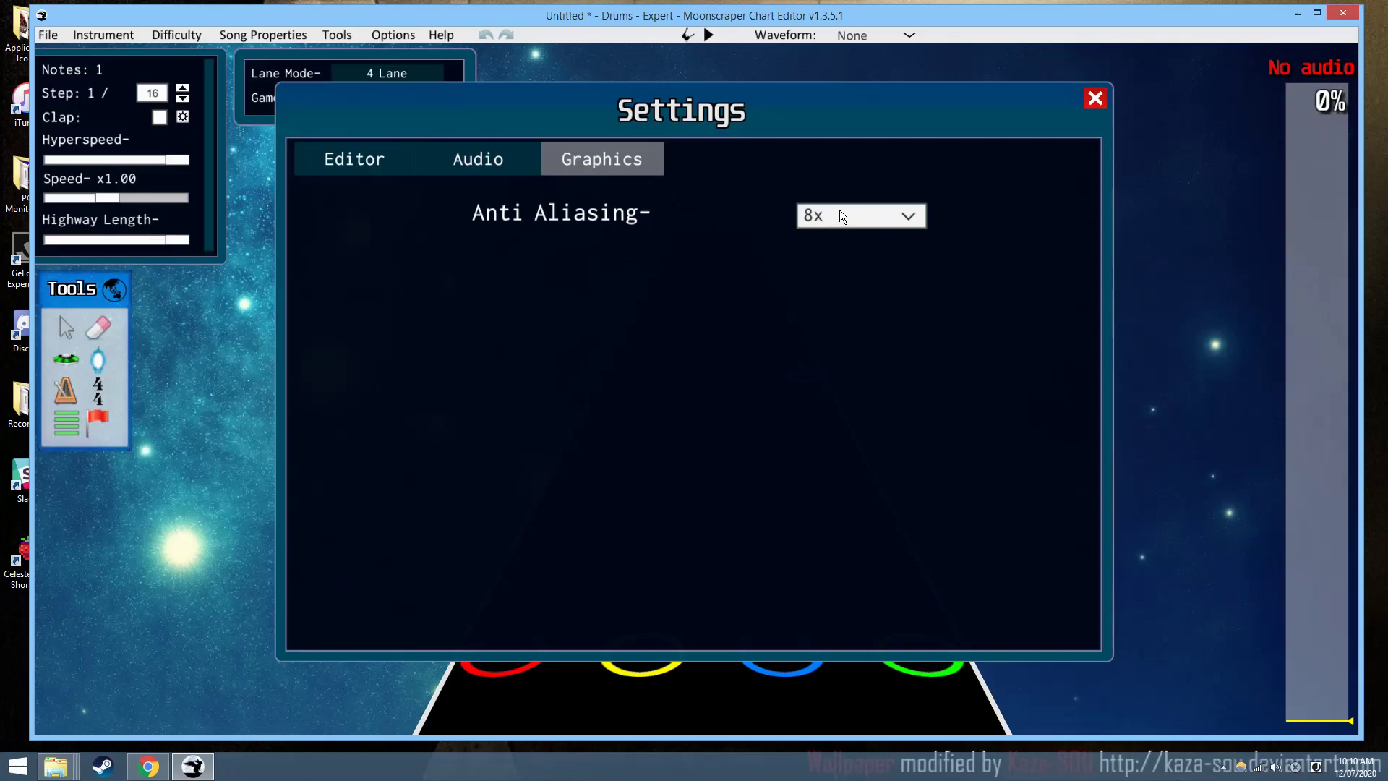
click(843, 217)
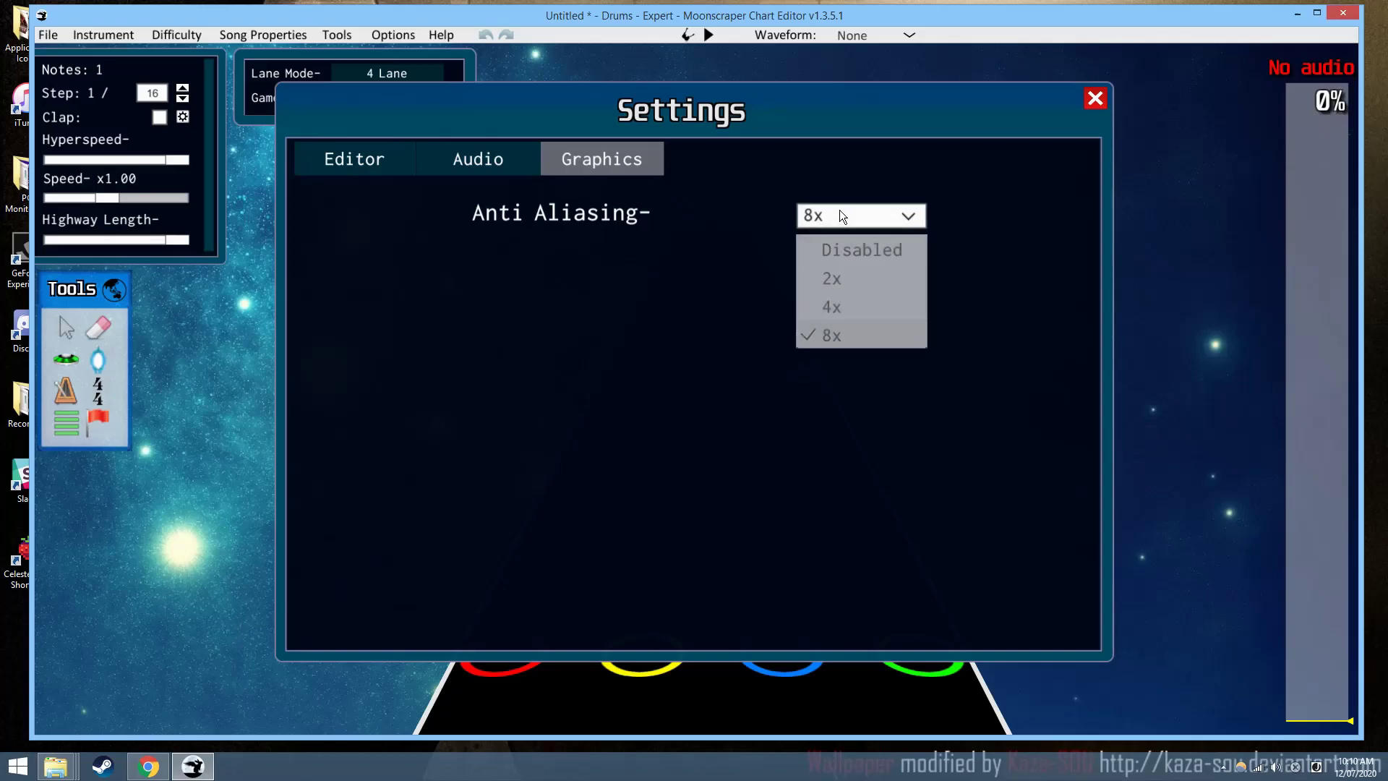
click(863, 262)
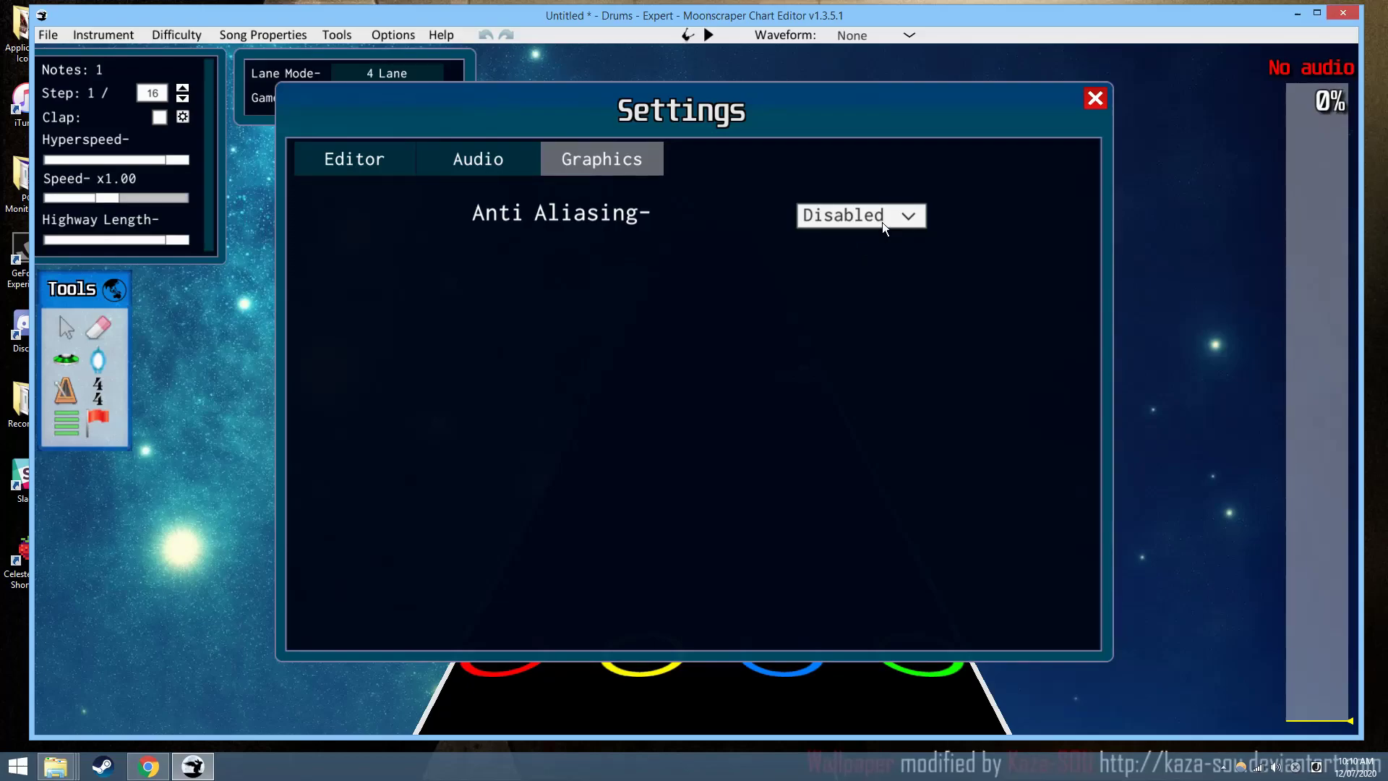
click(883, 227)
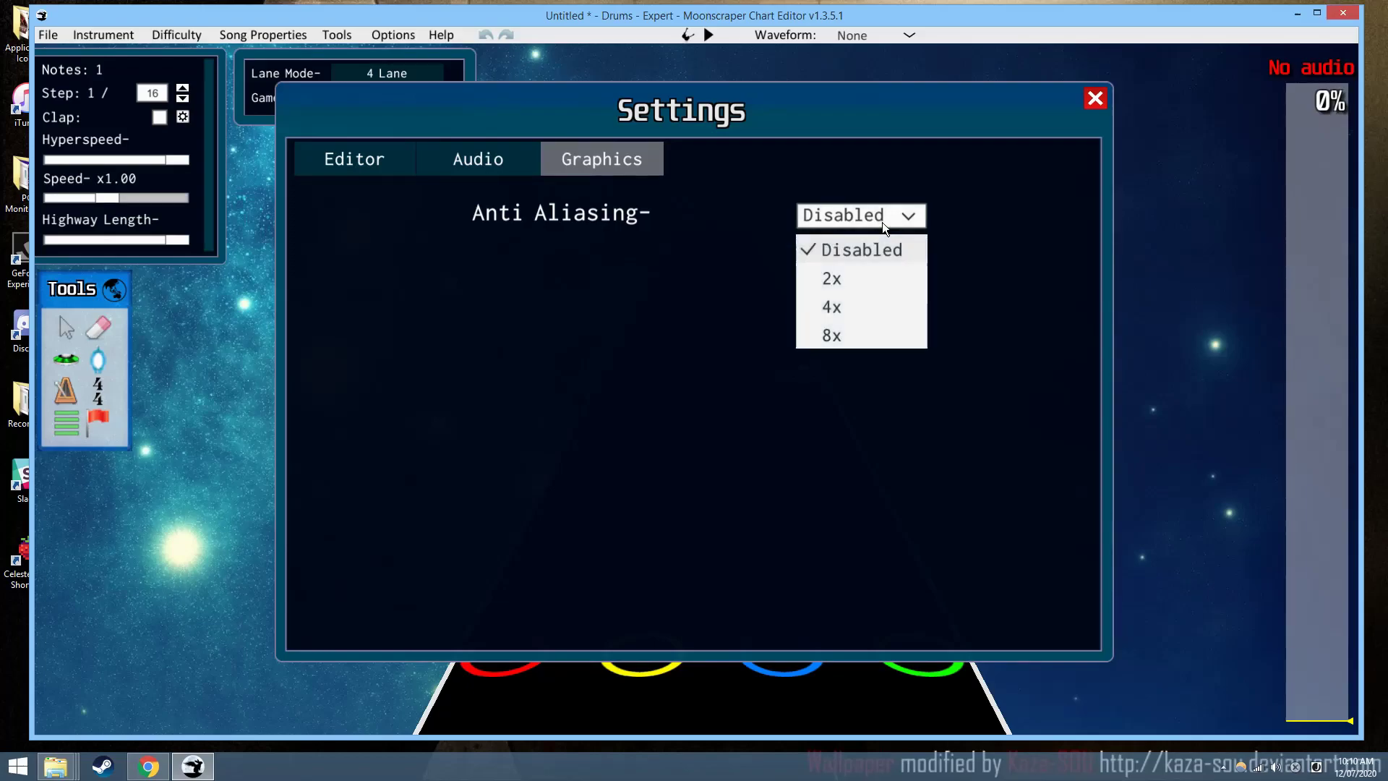
click(868, 333)
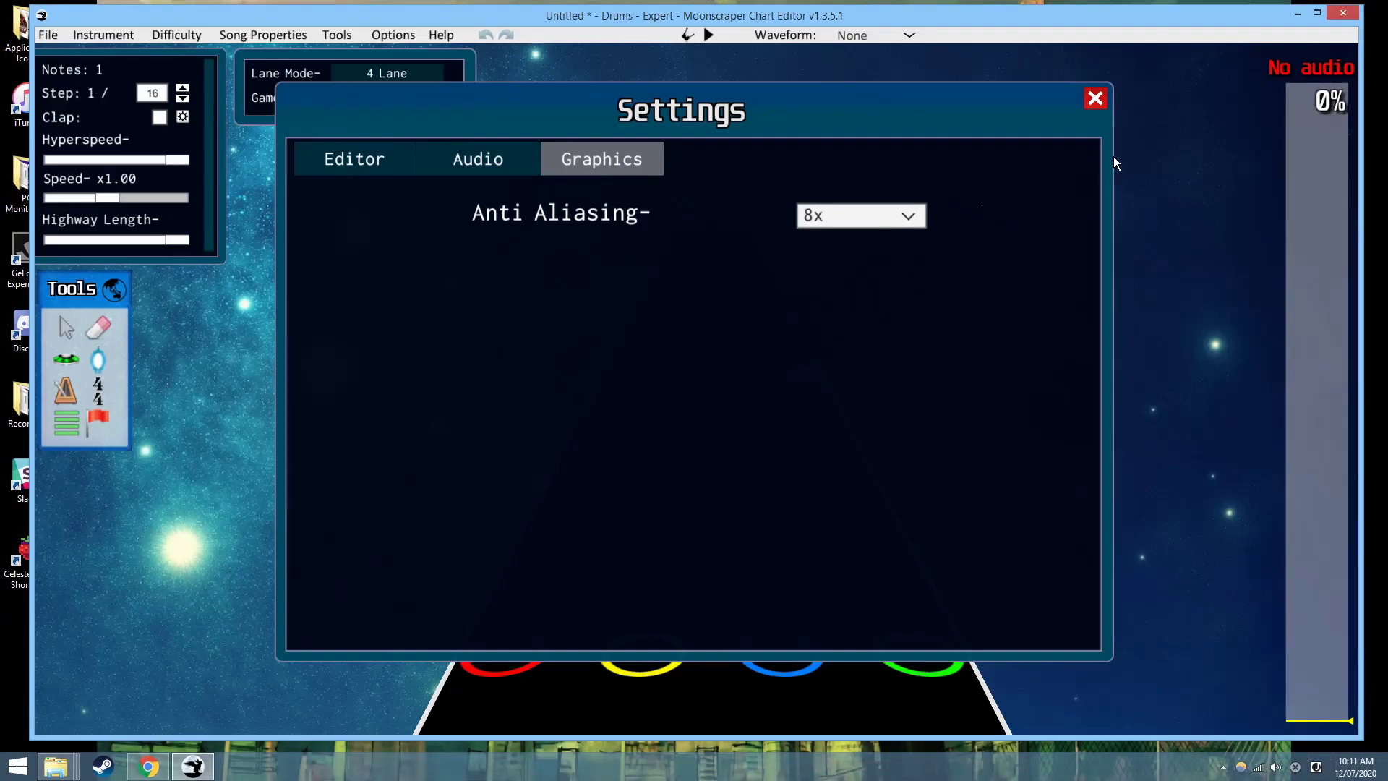
click(1095, 99)
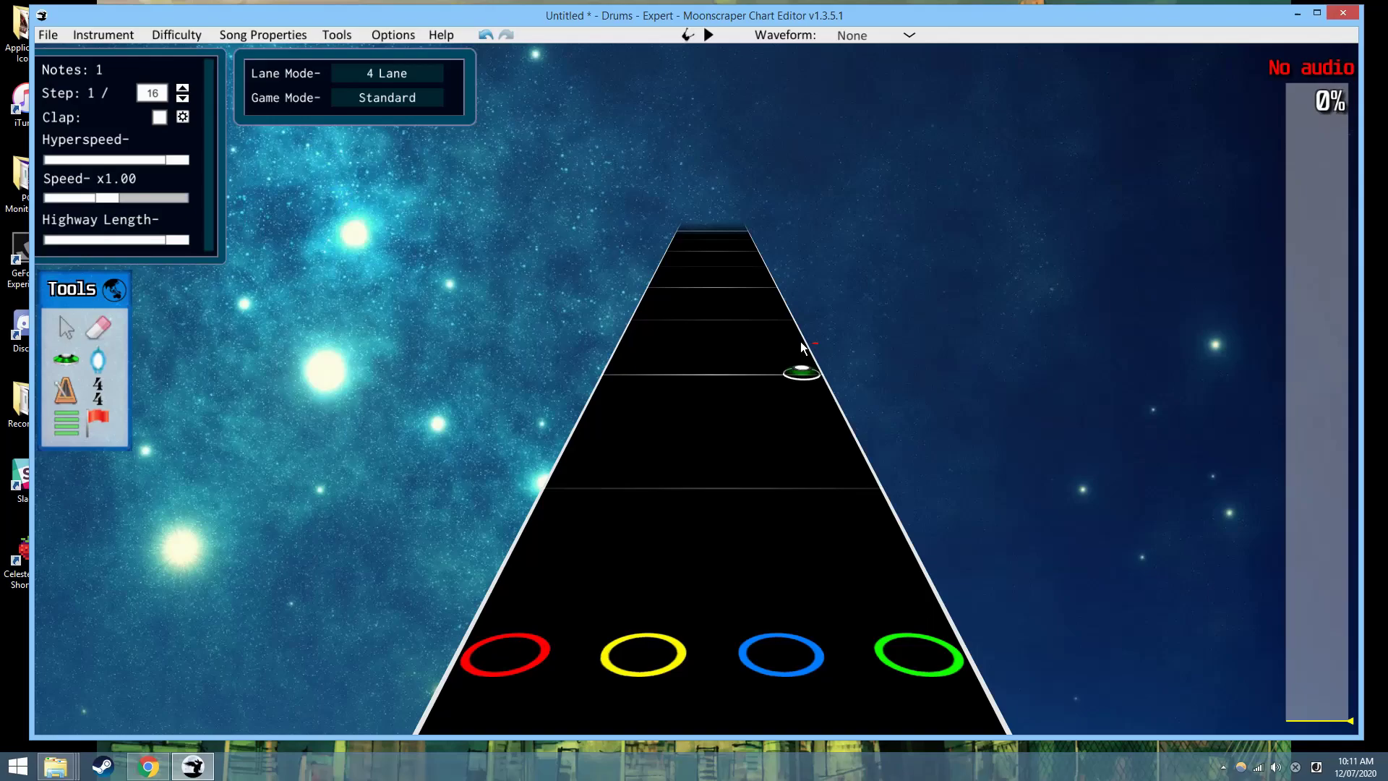
Step: Delete the lone green note, then open Filenames.txt from the Custom Resources folder
scroll(790, 481, up, 4)
scroll(793, 475, up, 3)
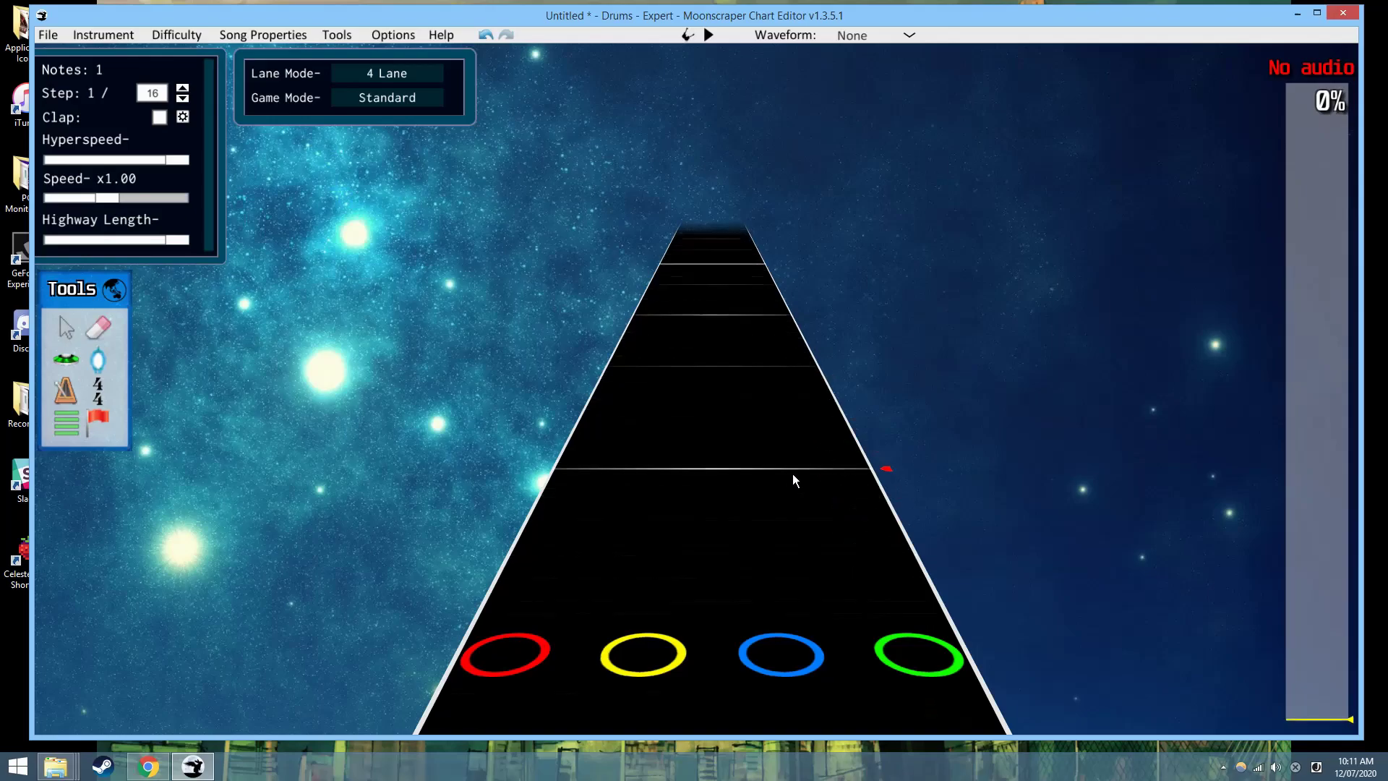
scroll(801, 426, down, 5)
click(818, 437)
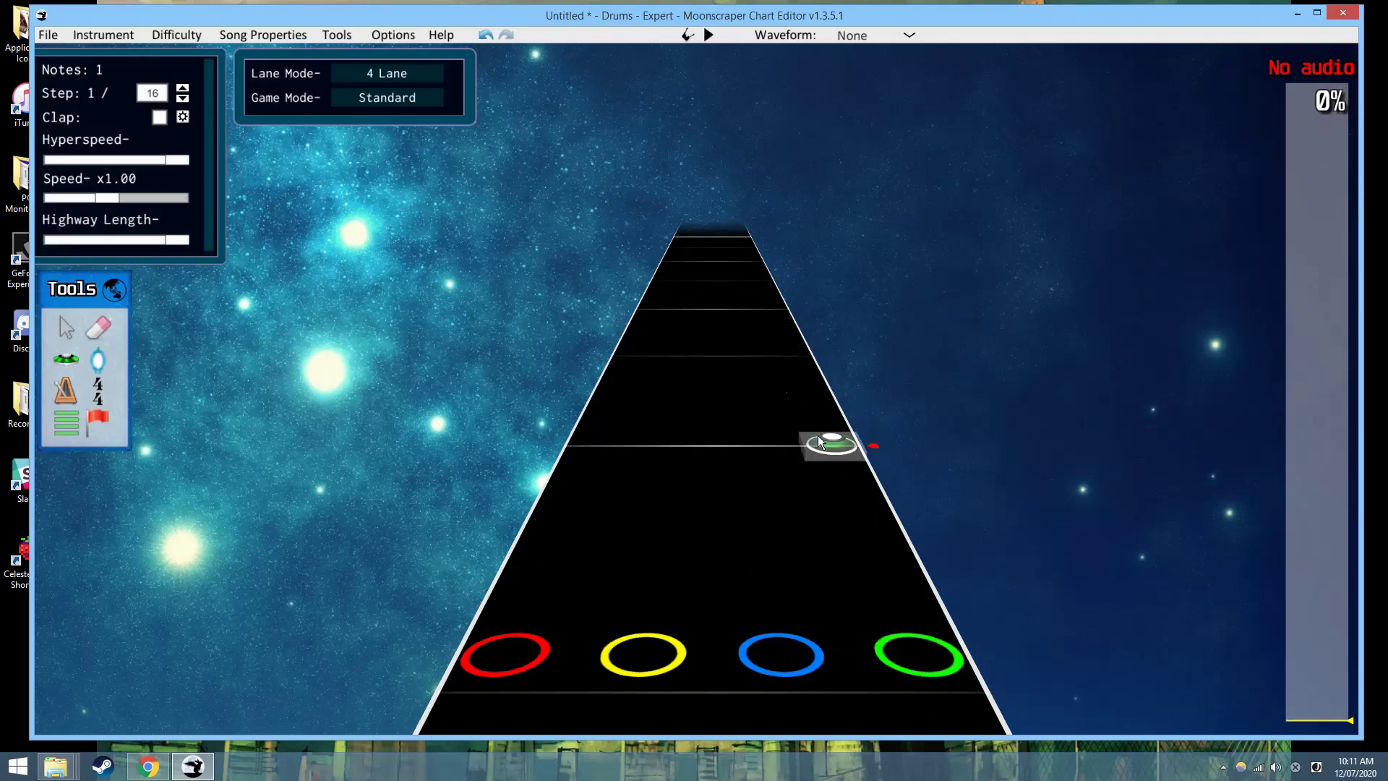
key(Delete)
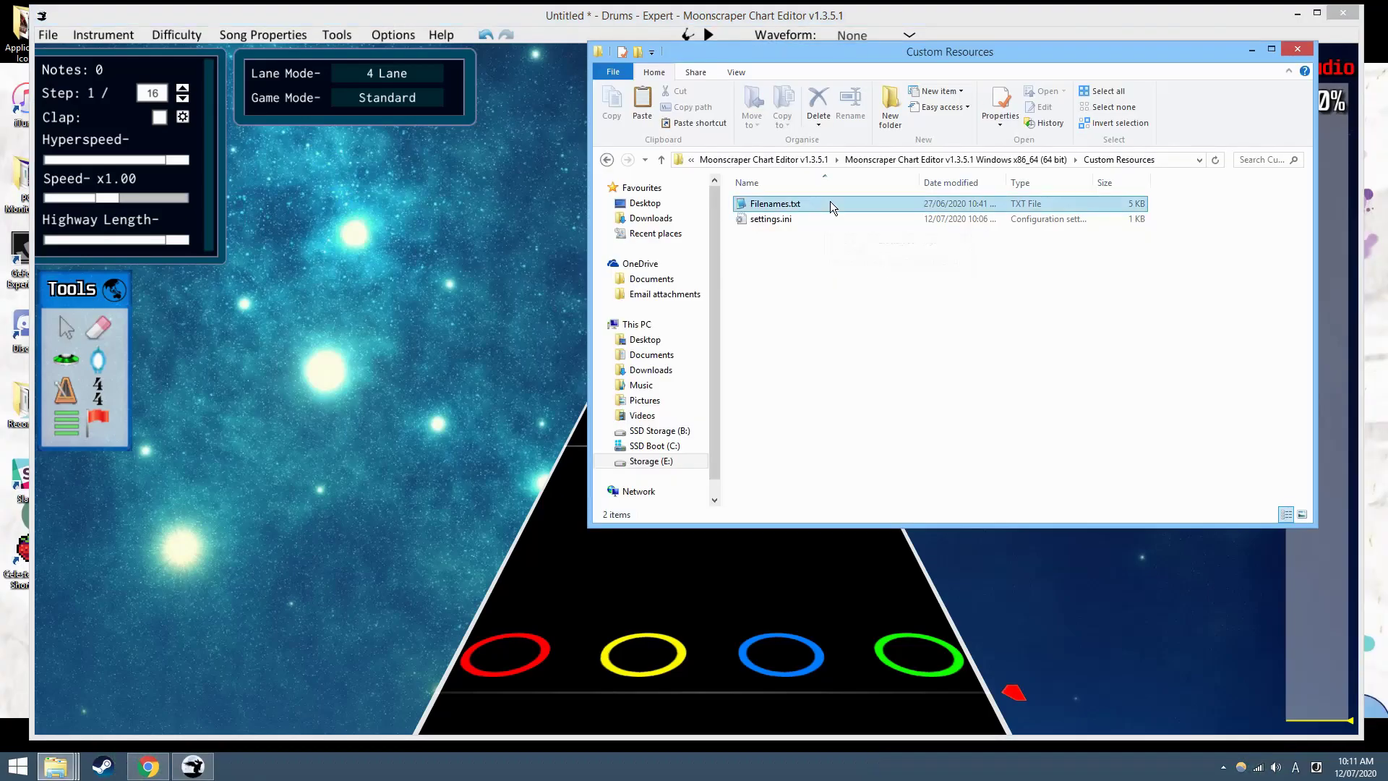
double_click(830, 201)
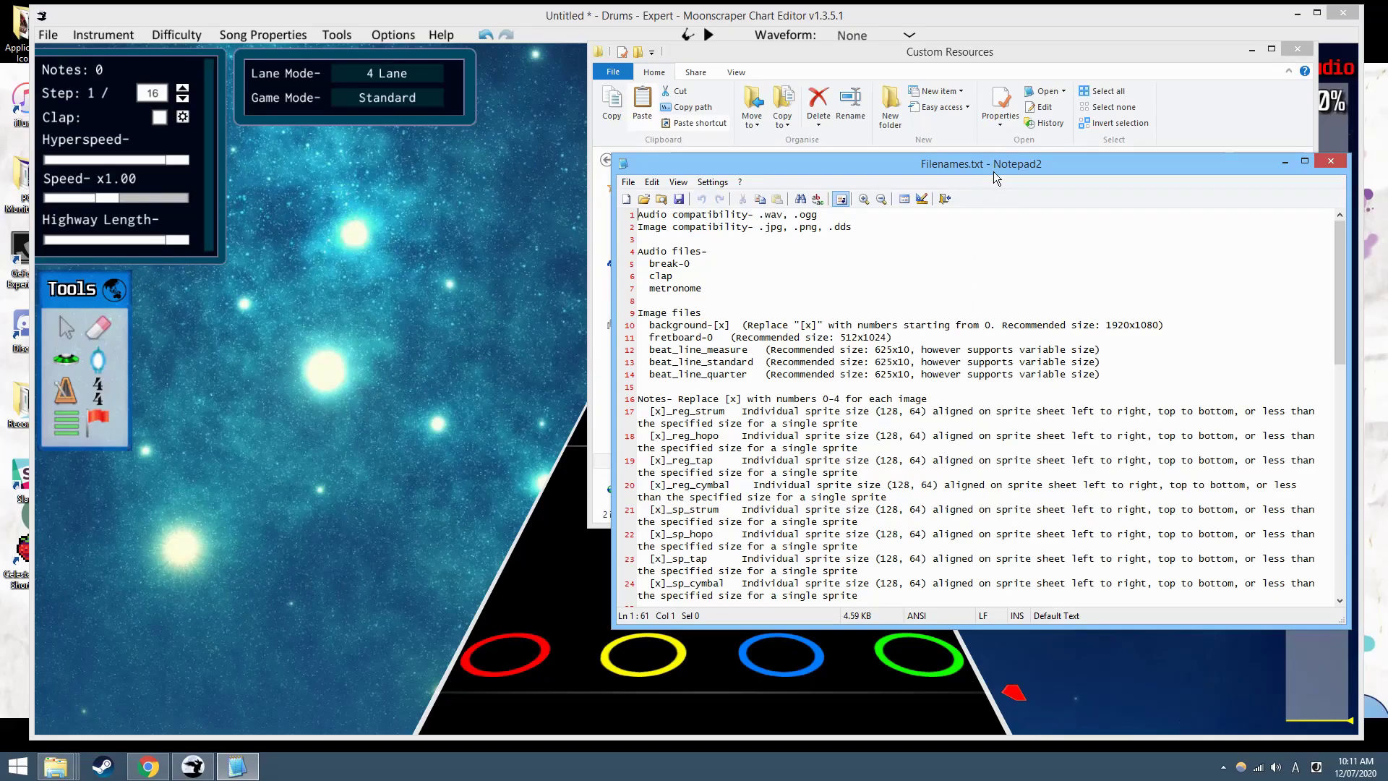
Step: Enlarge Notepad2, scroll Filenames.txt, highlight the three beat_line entries, then return to Moonscraper
drag(991, 153, 990, 106)
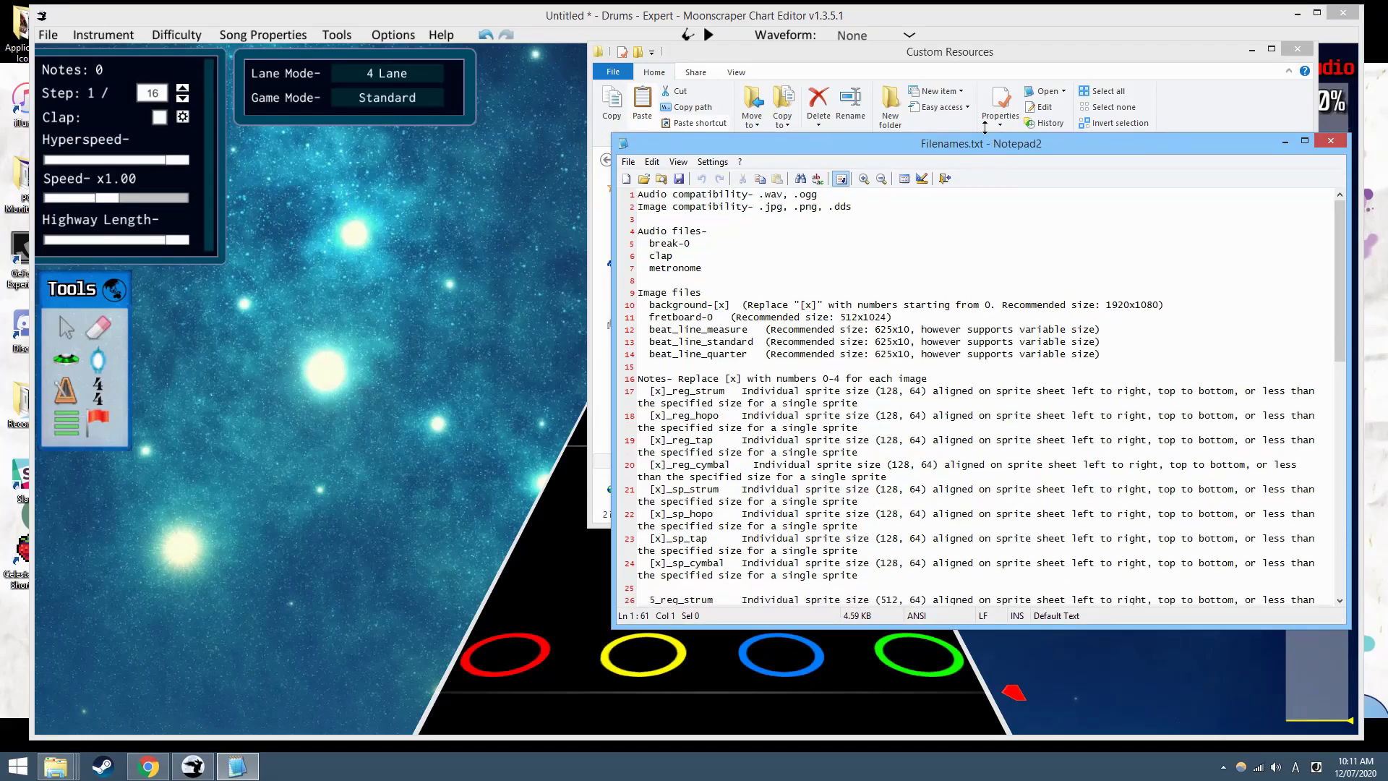
scroll(1096, 289, down, 1)
scroll(1096, 289, down, 2)
scroll(1102, 285, up, 1)
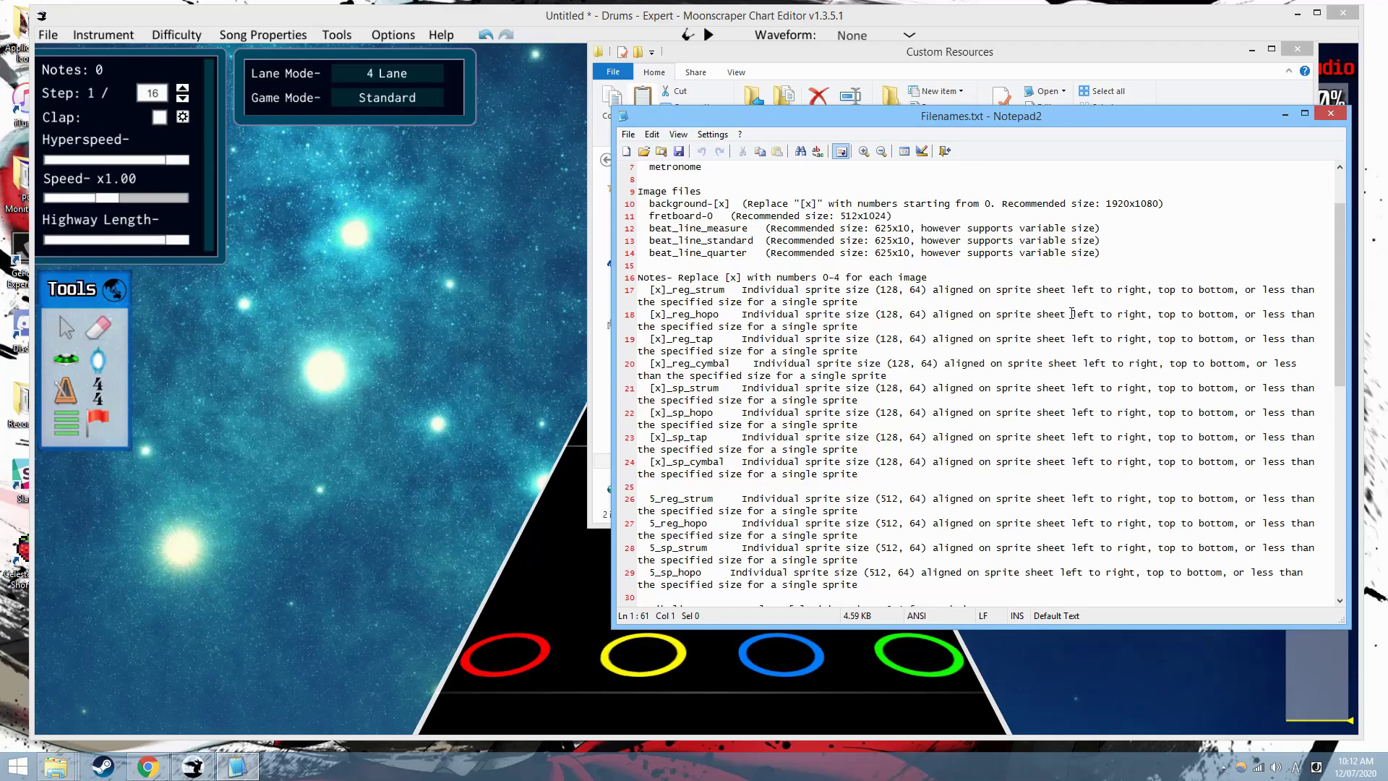
scroll(1041, 288, down, 15)
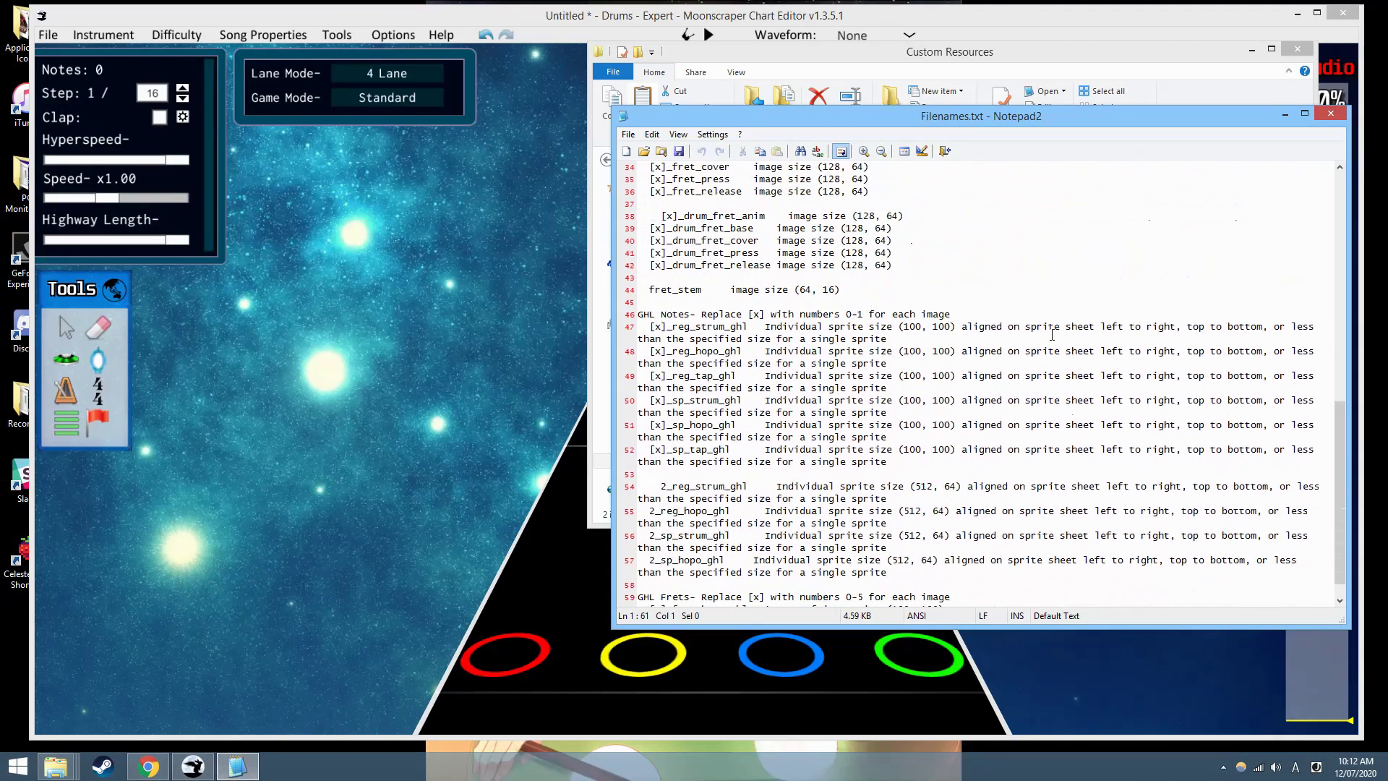
scroll(1052, 334, up, 12)
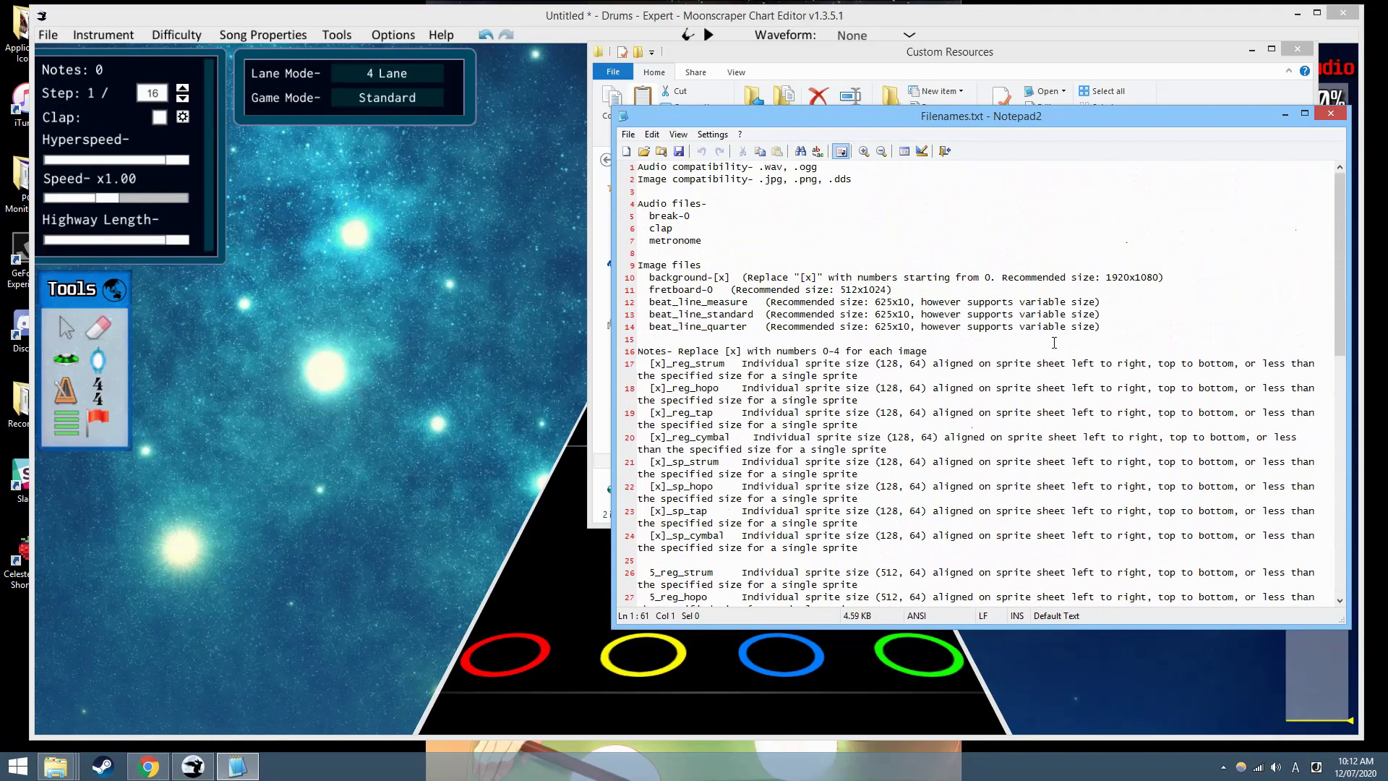
scroll(1053, 343, down, 7)
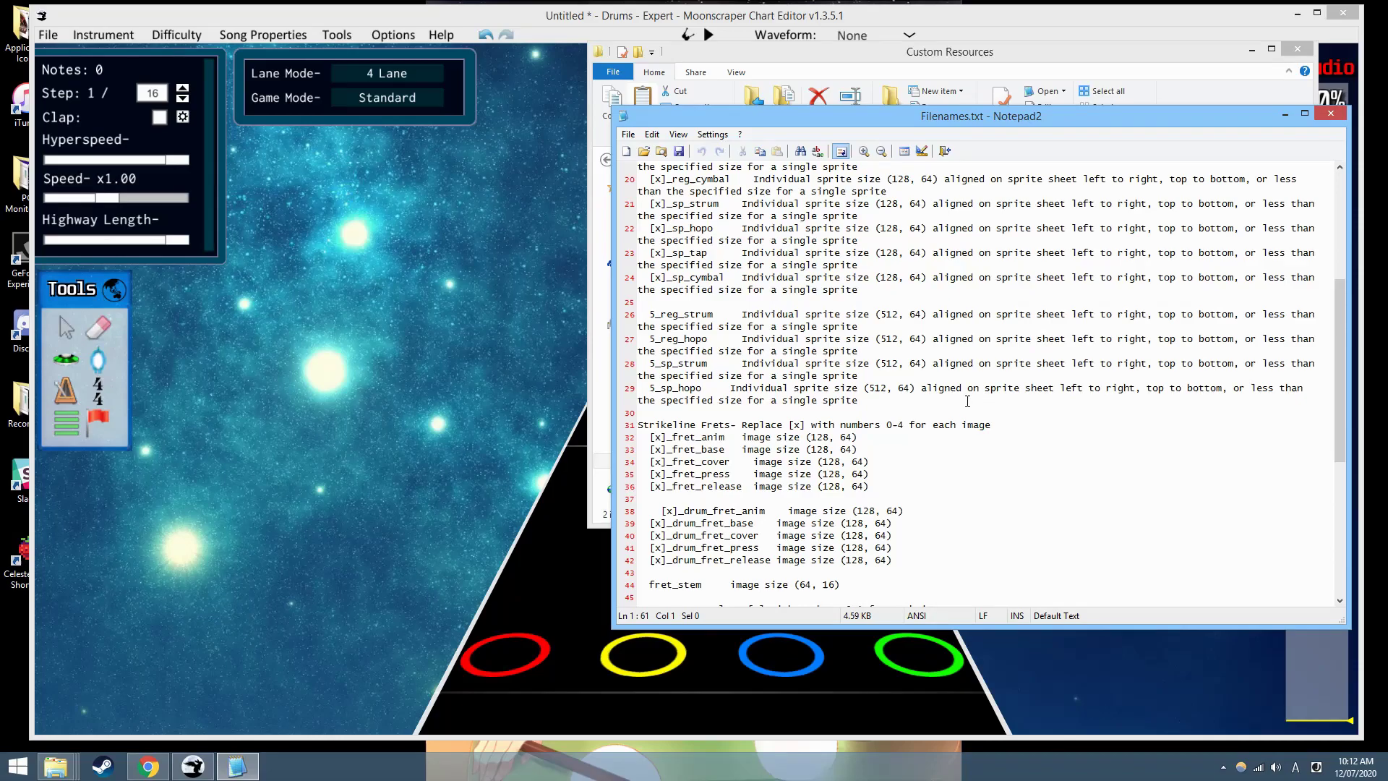
scroll(972, 392, up, 7)
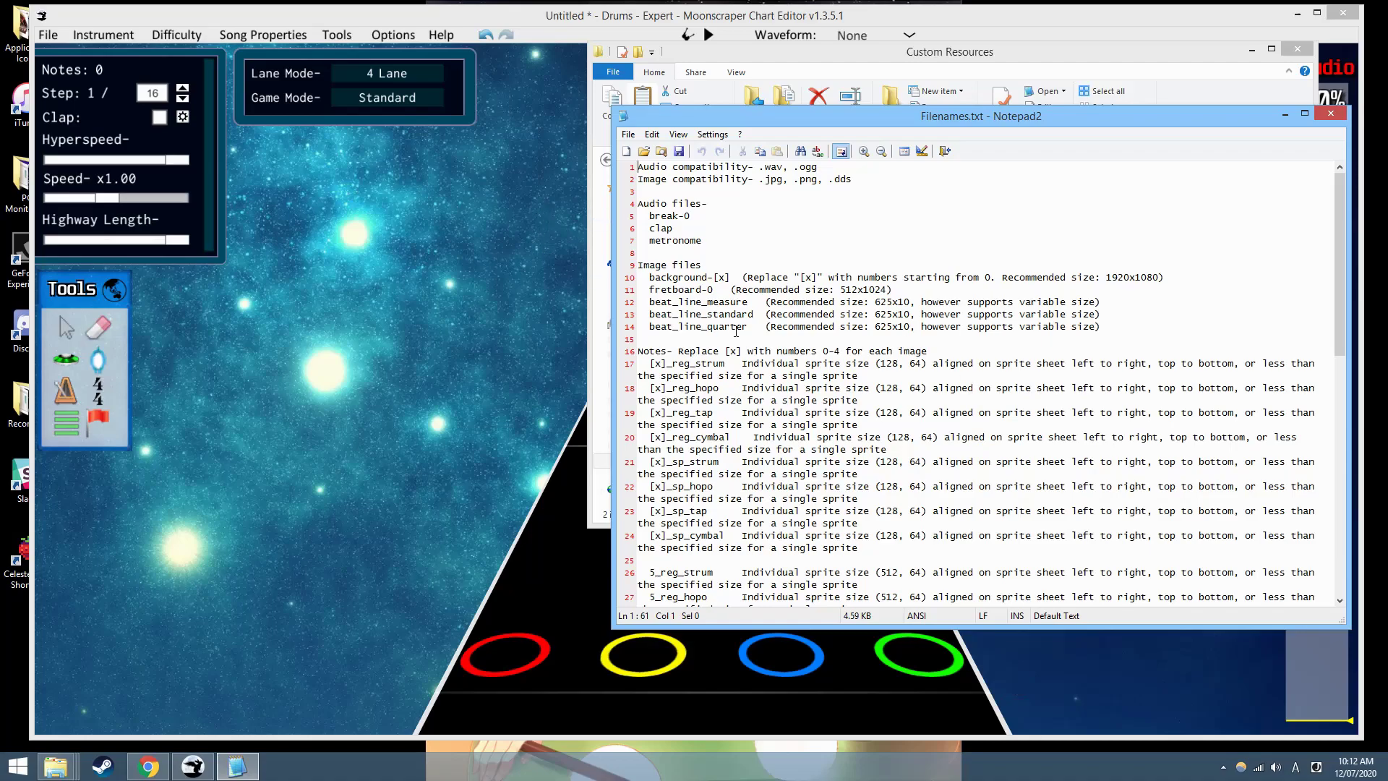
drag(745, 327, 660, 305)
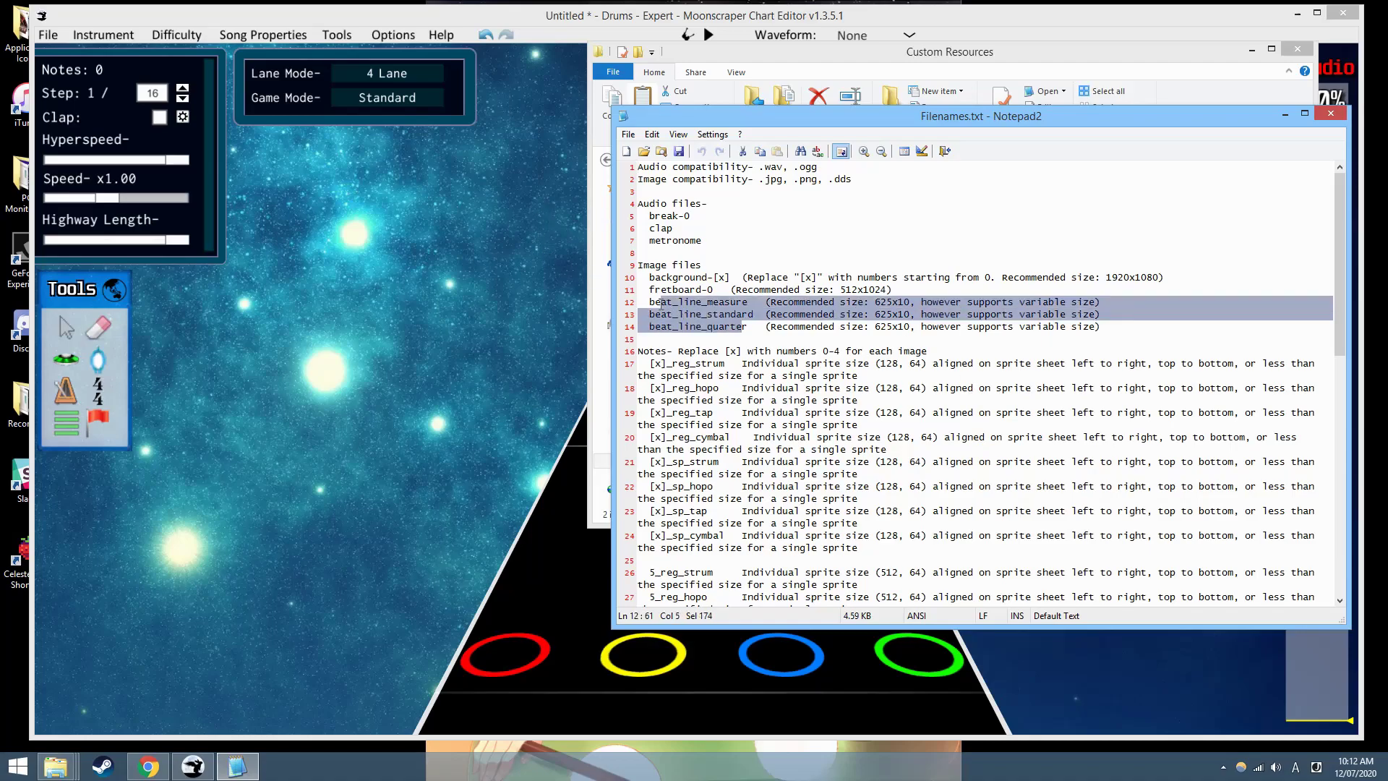
click(543, 362)
Step: Bring Filenames.txt back, clear the beat_line highlight, scroll through it, and close Notepad2
scroll(783, 444, up, 2)
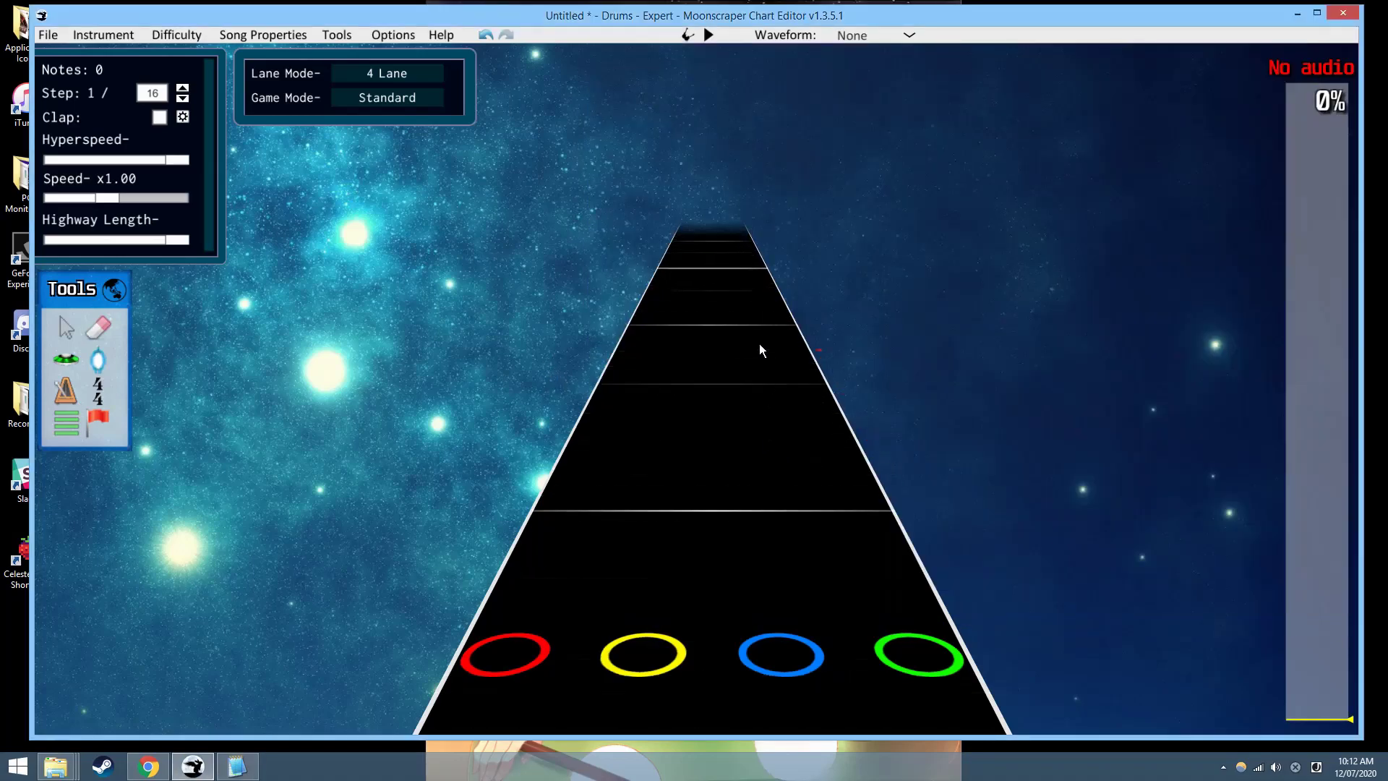
scroll(723, 353, up, 2)
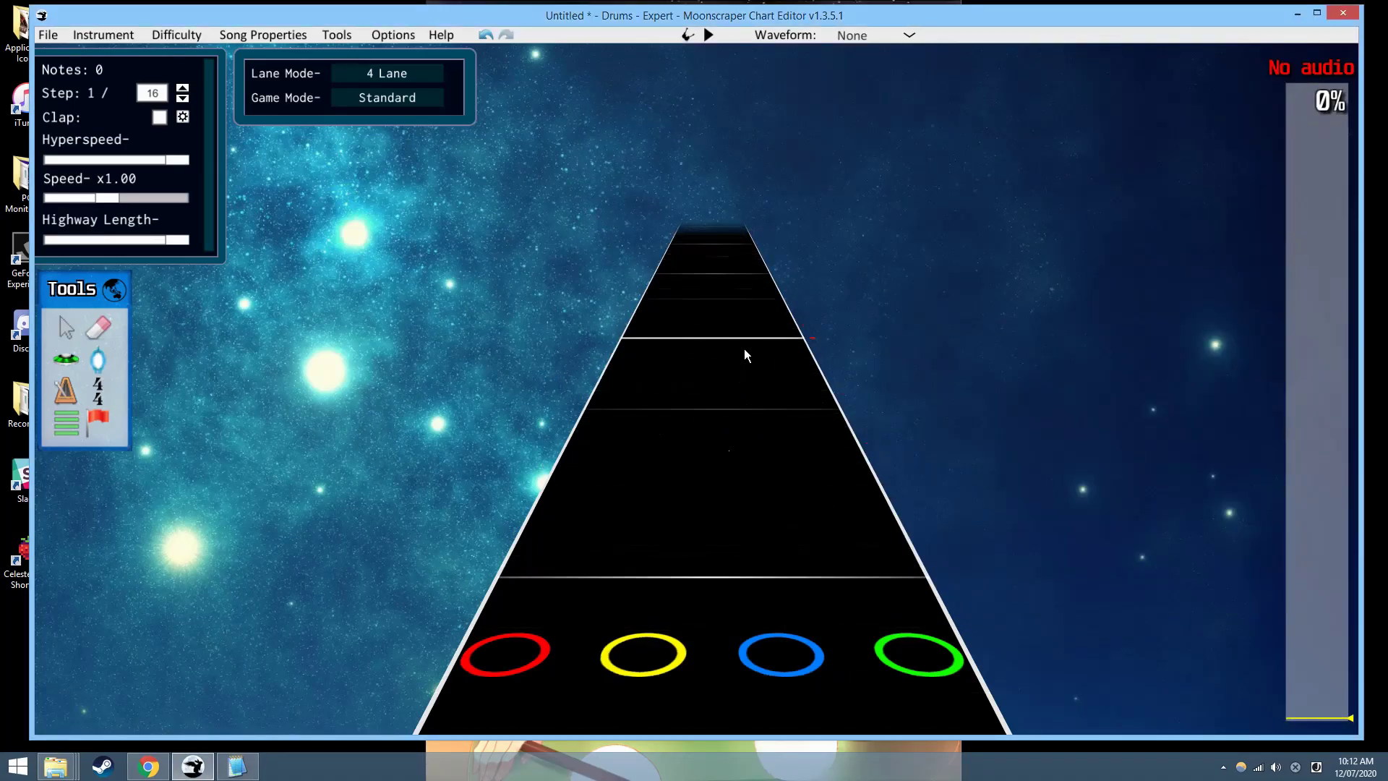
scroll(891, 578, down, 2)
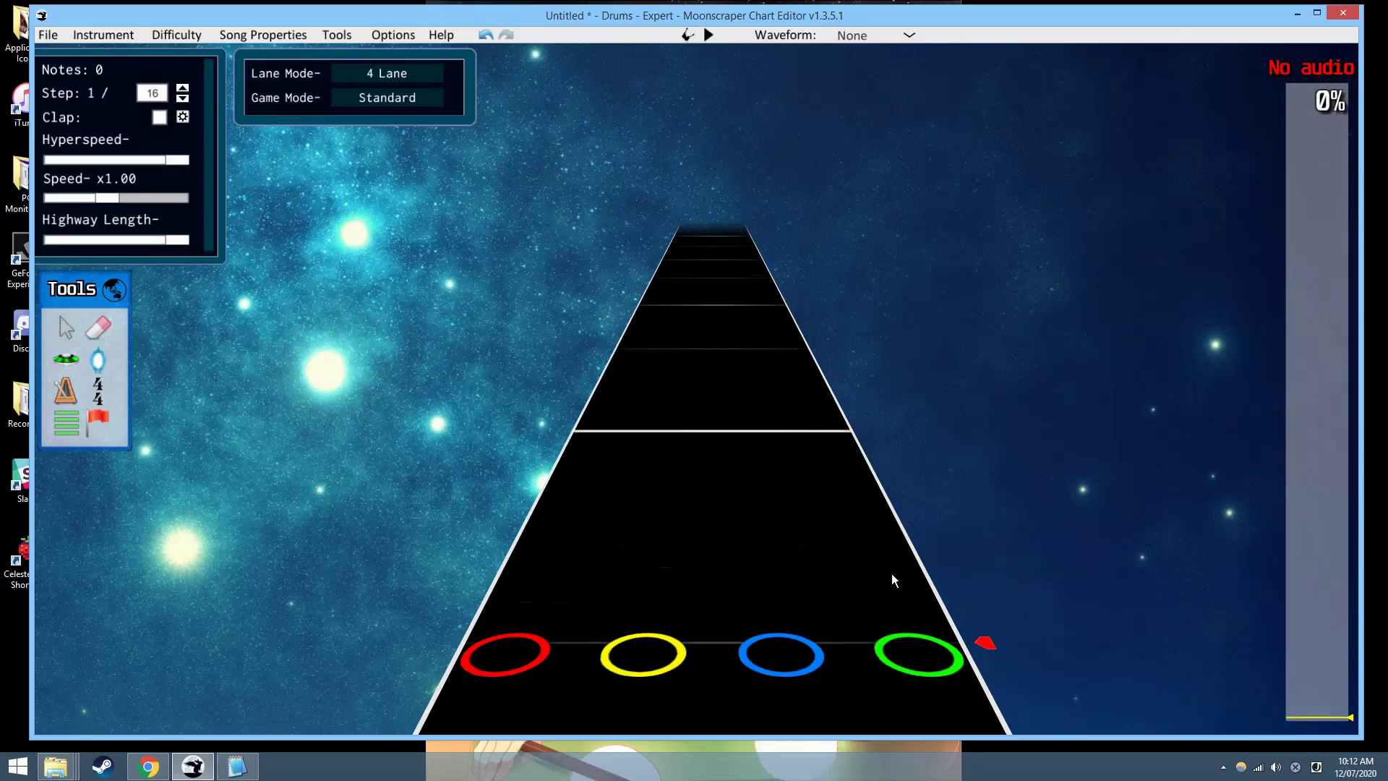
scroll(816, 499, up, 2)
scroll(748, 407, down, 2)
scroll(868, 361, up, 1)
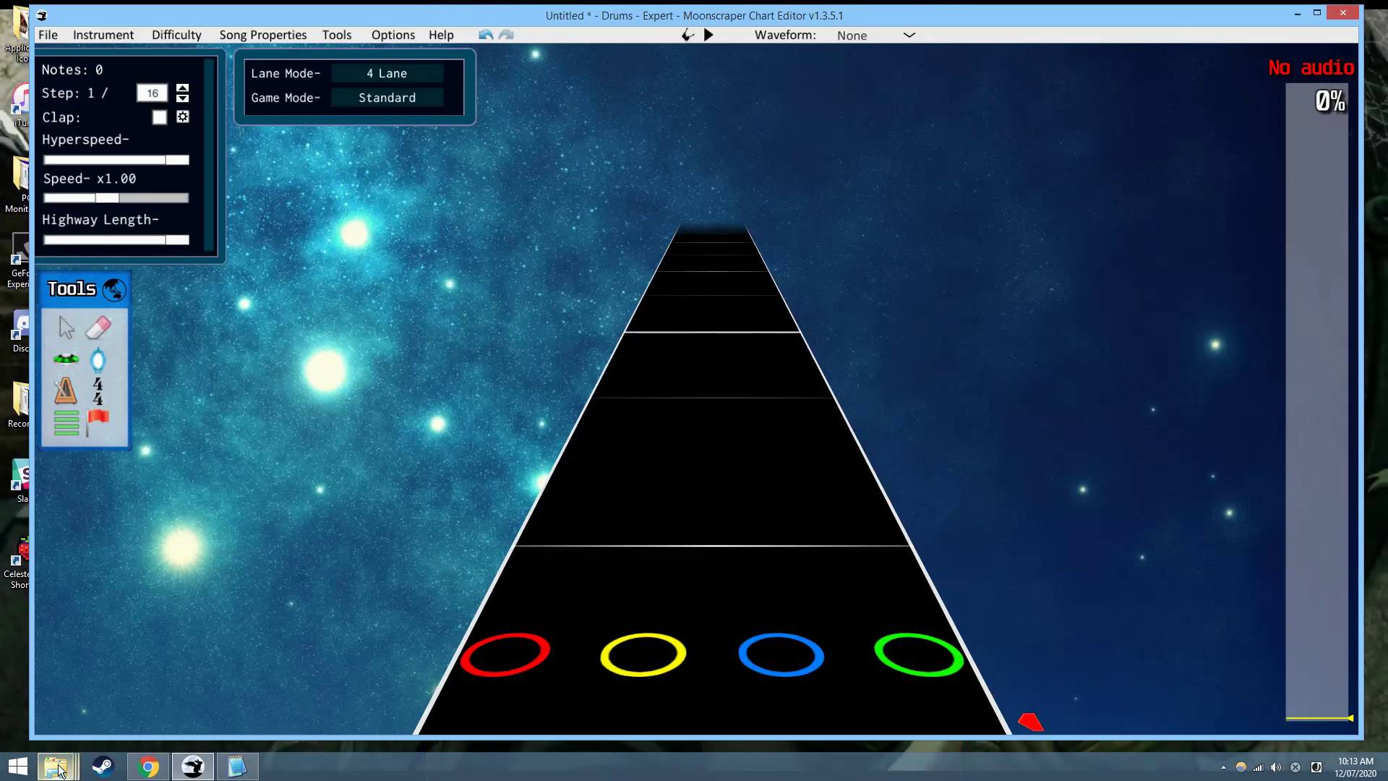
mouse_move(57, 765)
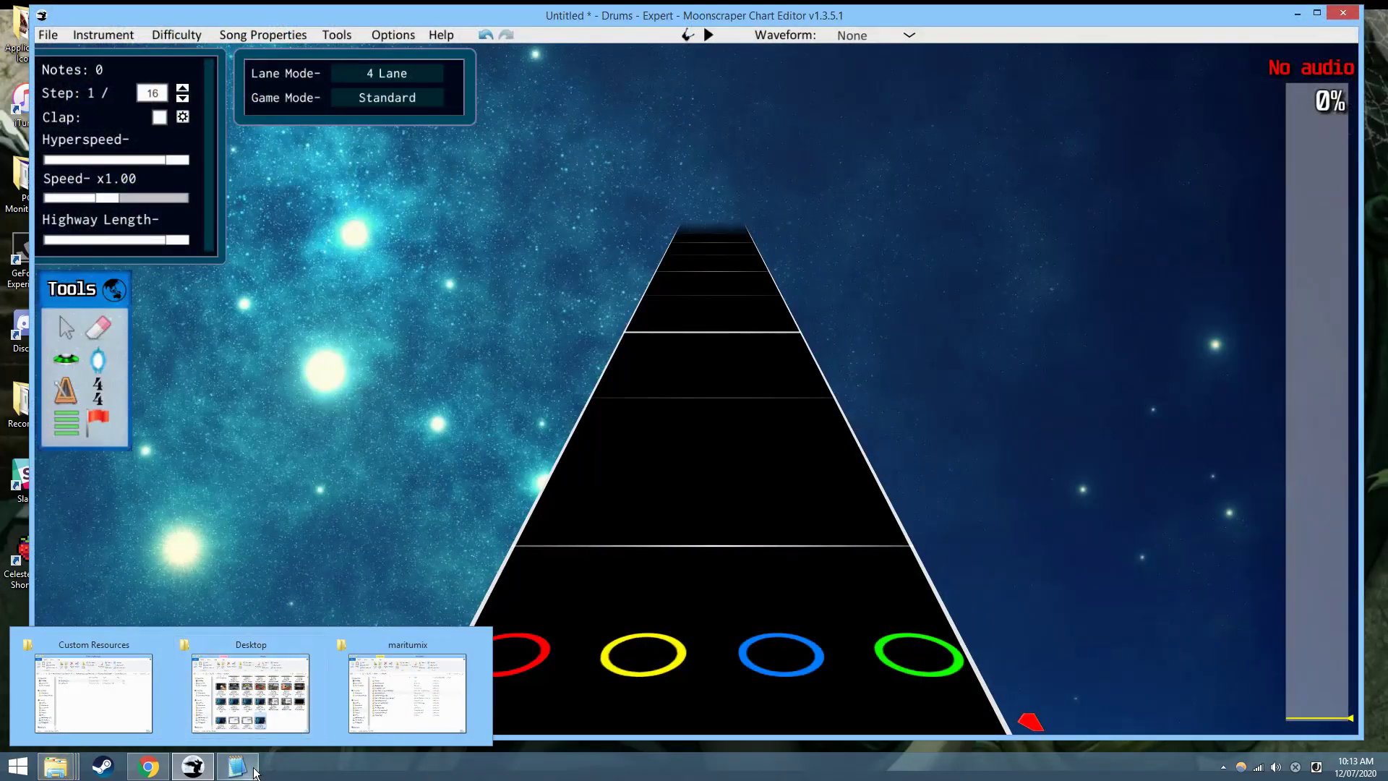
click(253, 771)
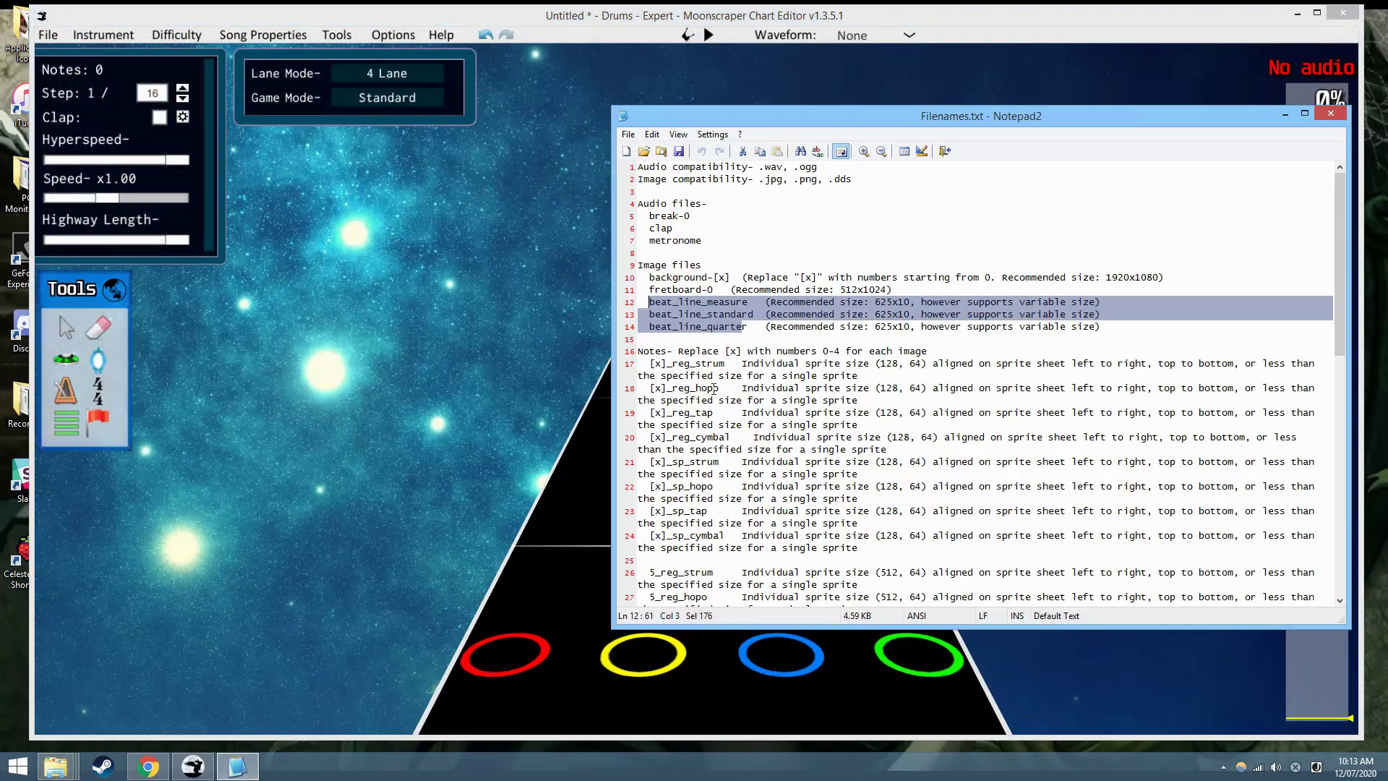
click(1137, 350)
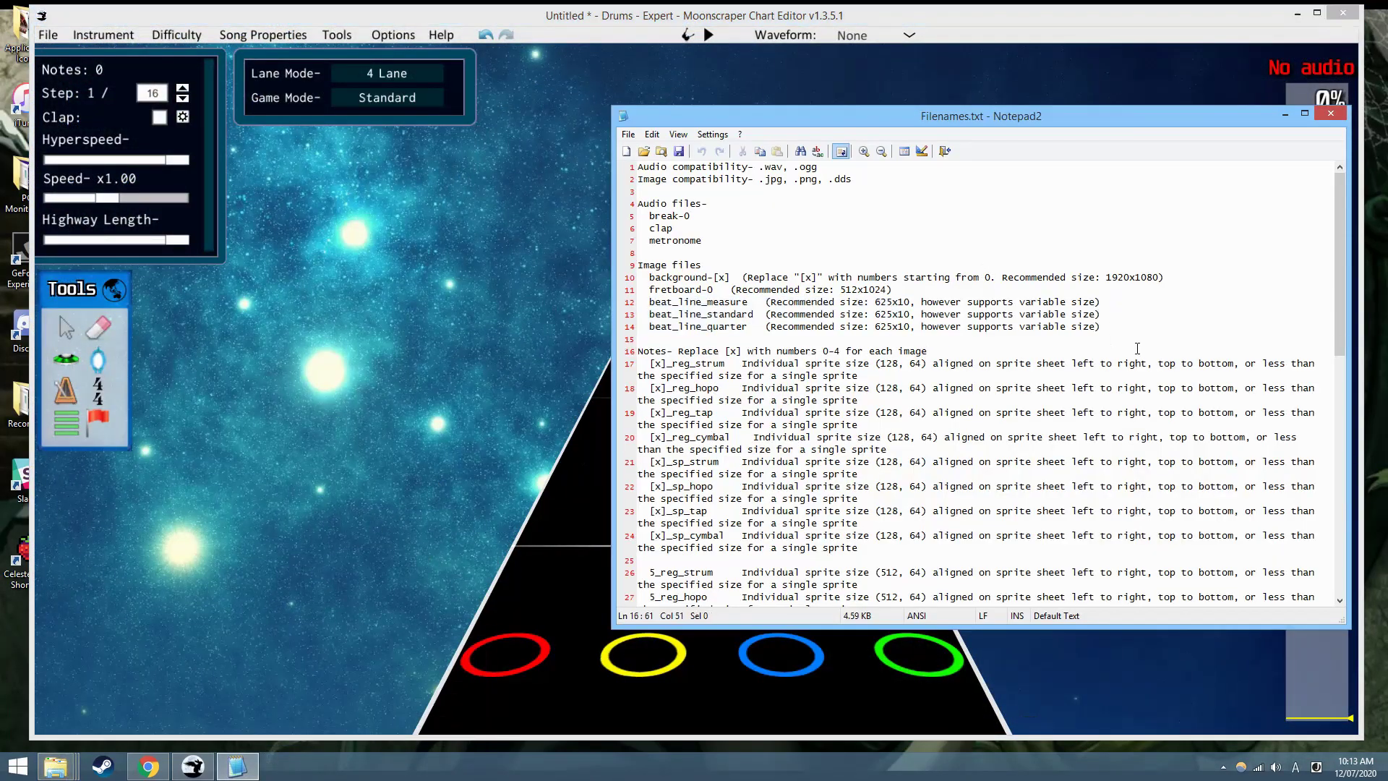
scroll(1137, 348, down, 15)
scroll(1168, 291, up, 10)
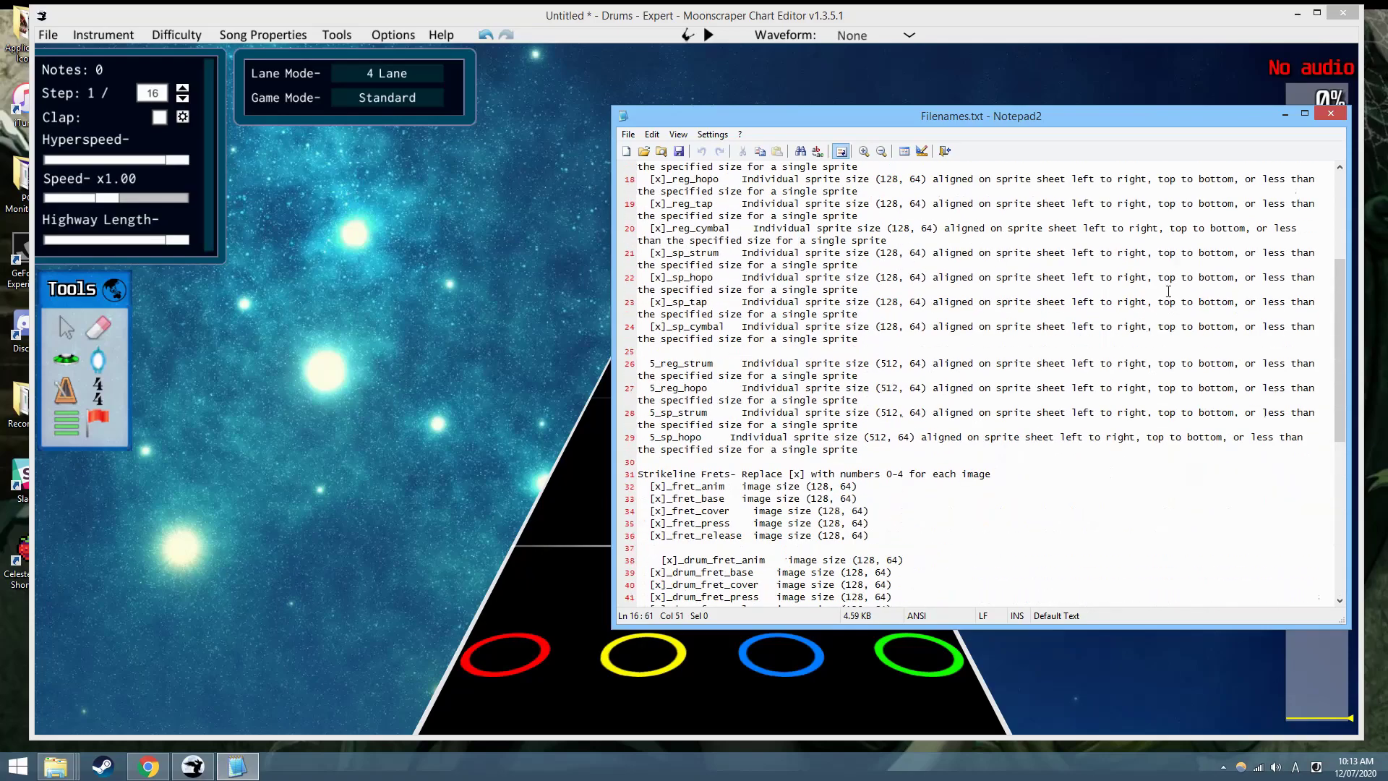
click(1327, 113)
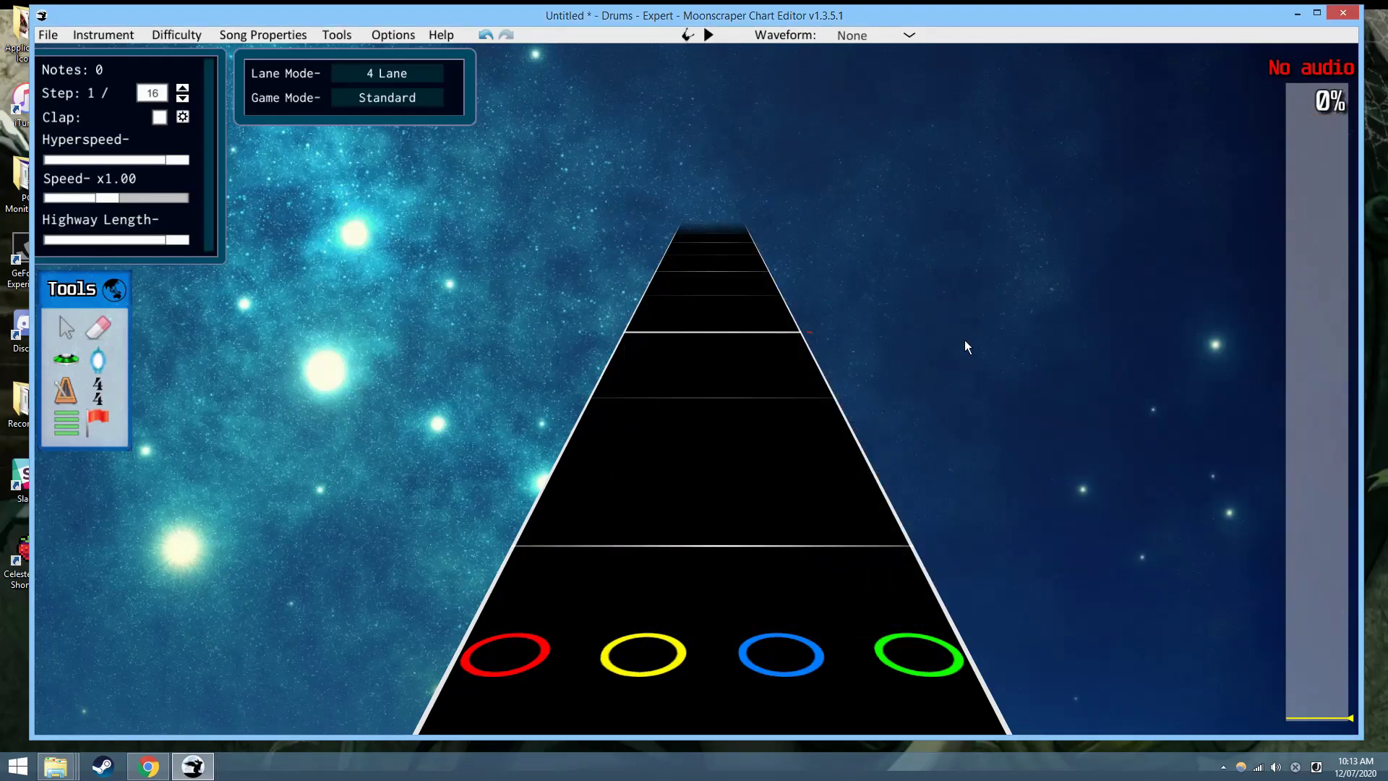
scroll(632, 474, up, 3)
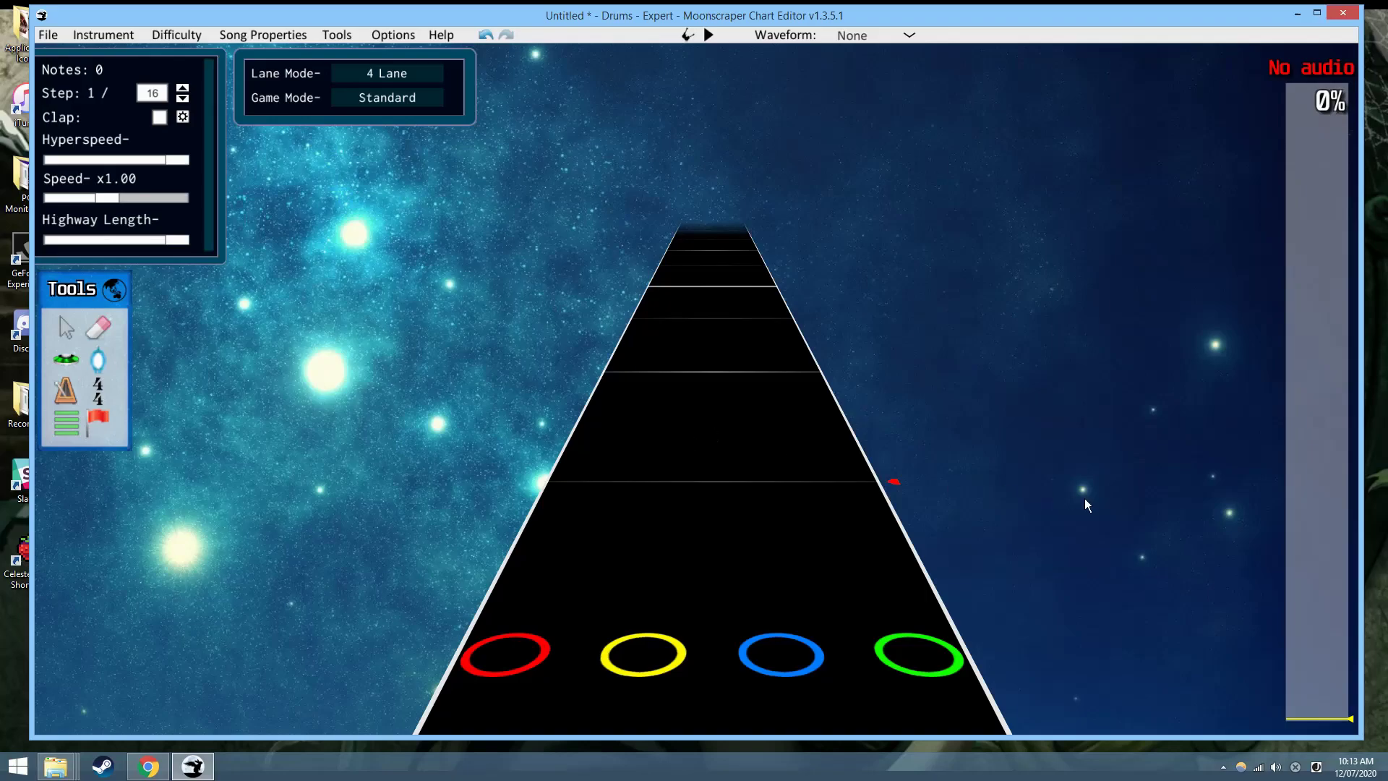
click(1299, 652)
drag(1299, 652, 1287, 623)
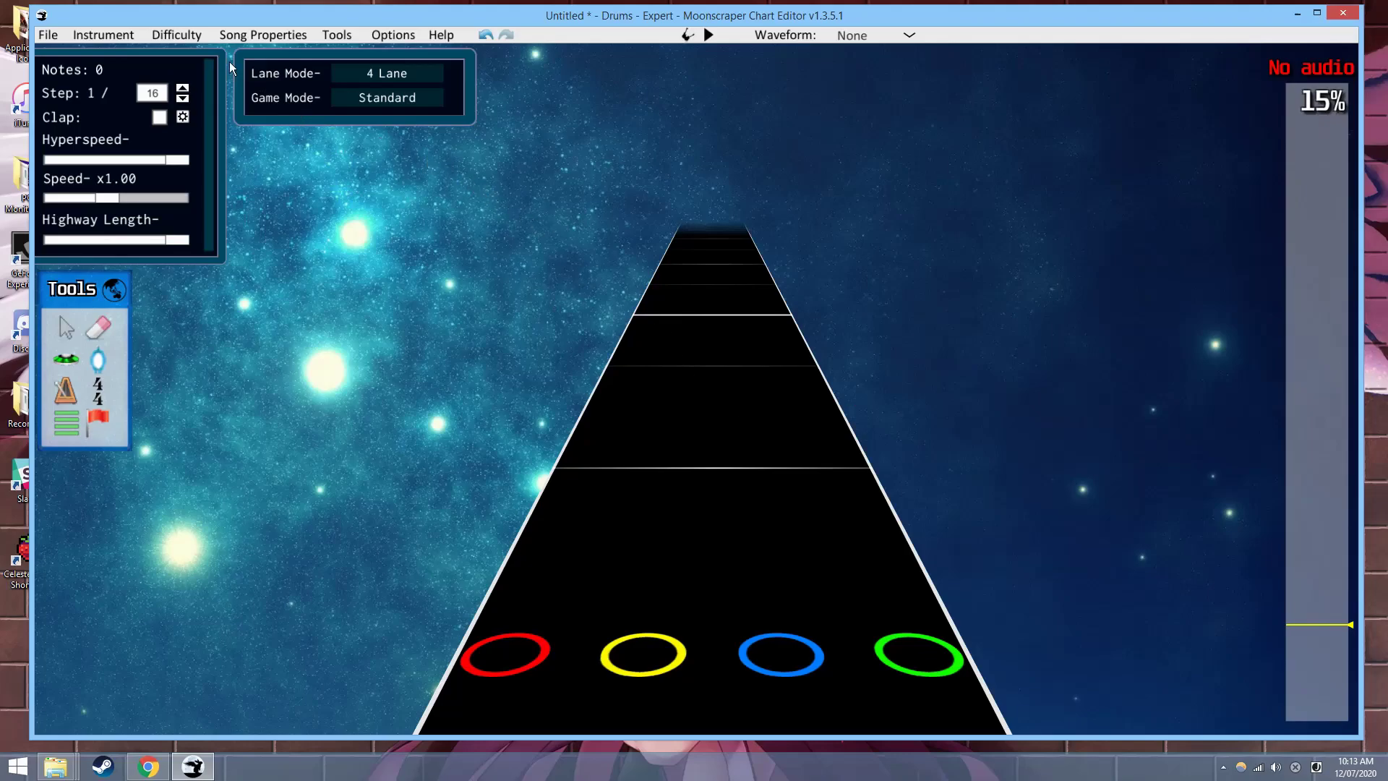
click(133, 34)
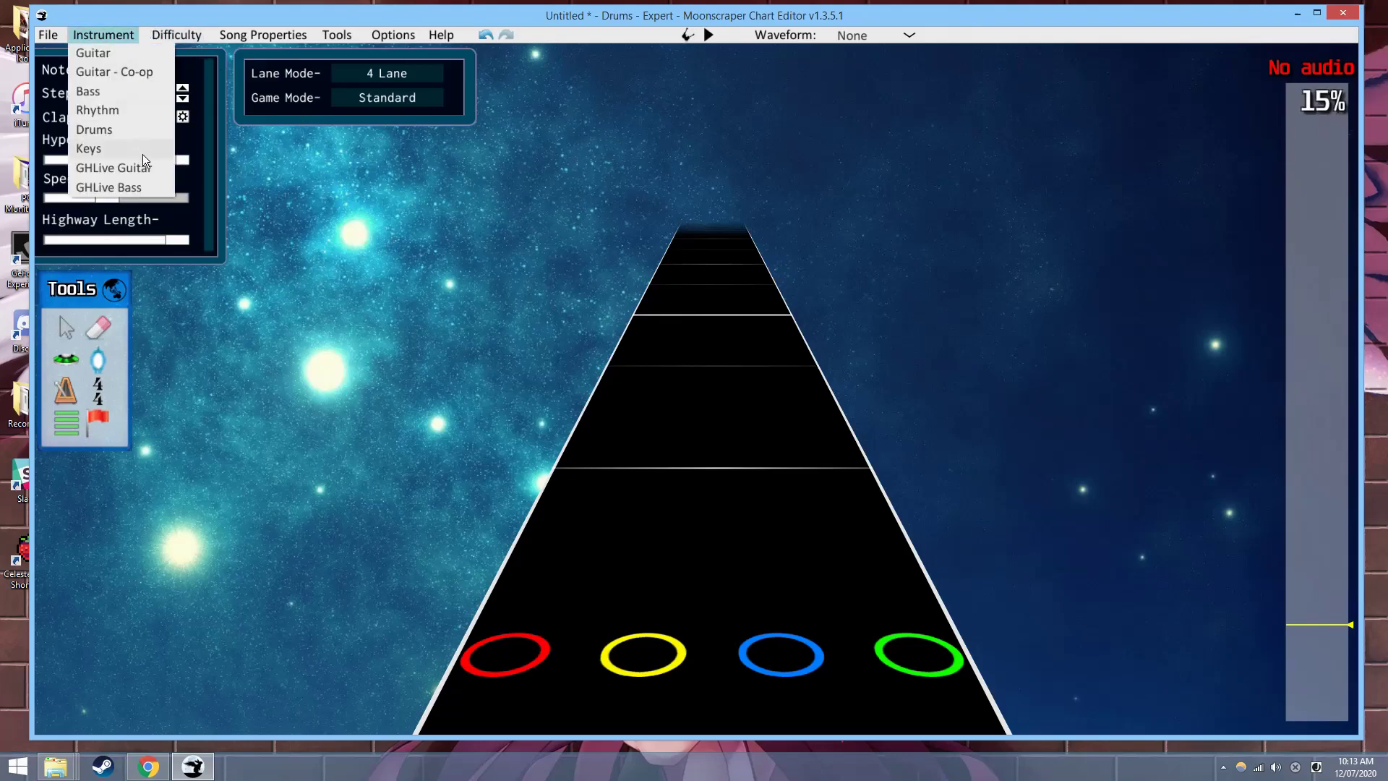
click(134, 133)
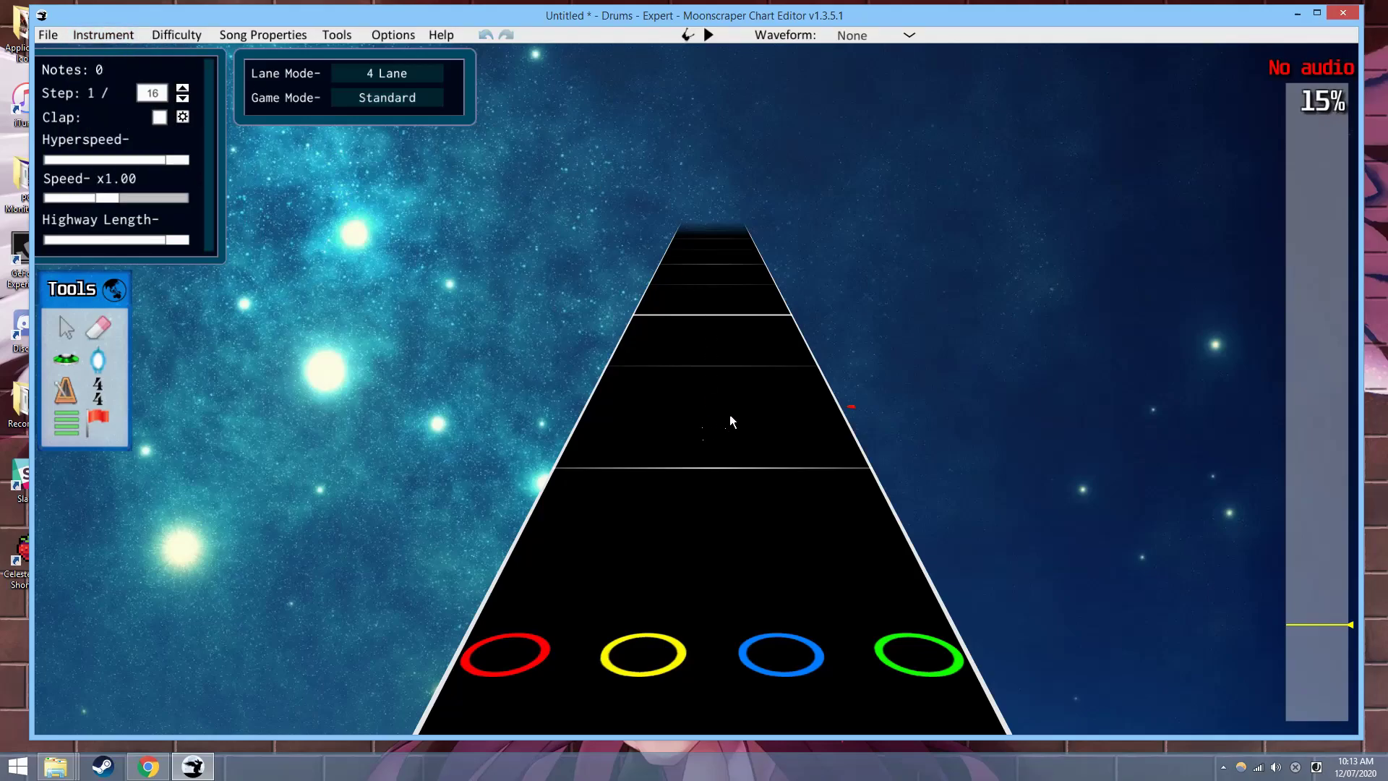
scroll(730, 415, down, 3)
drag(1347, 676, 1326, 731)
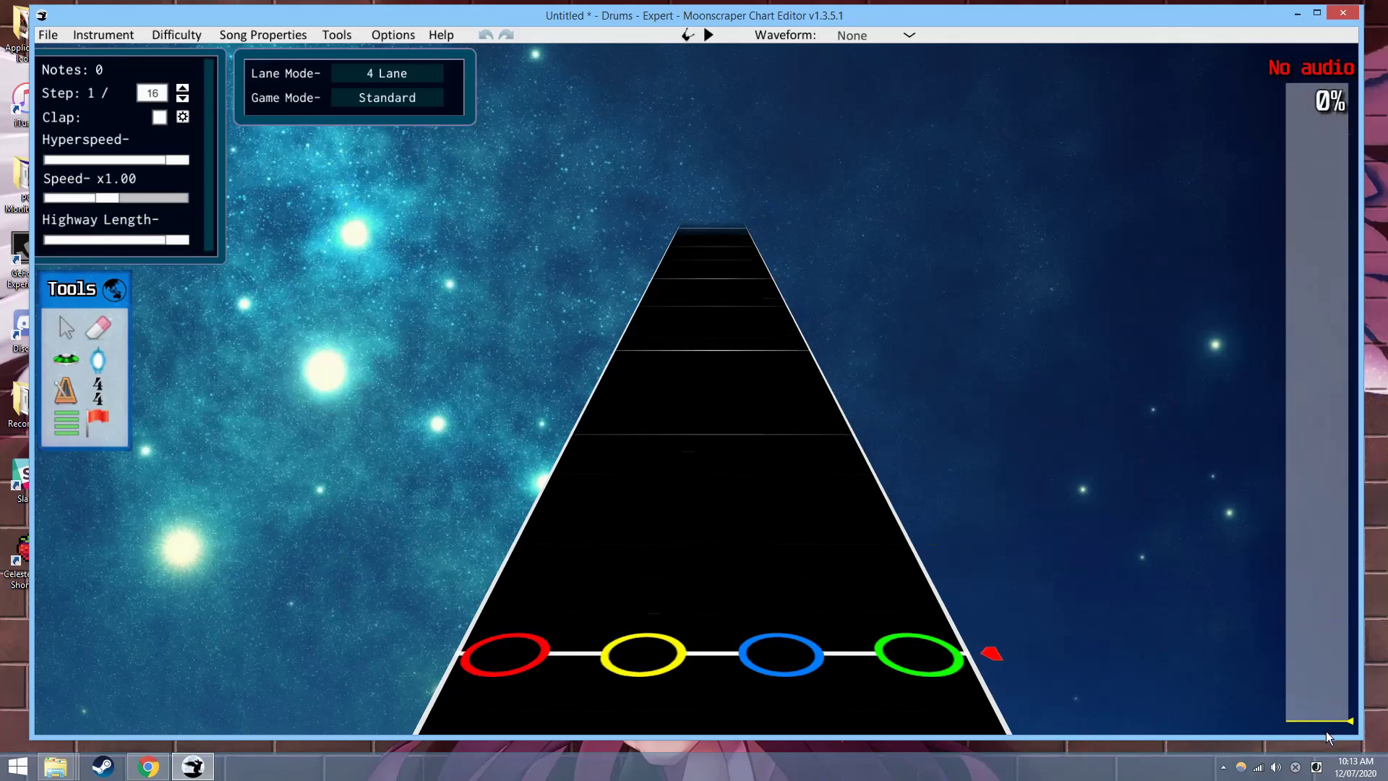